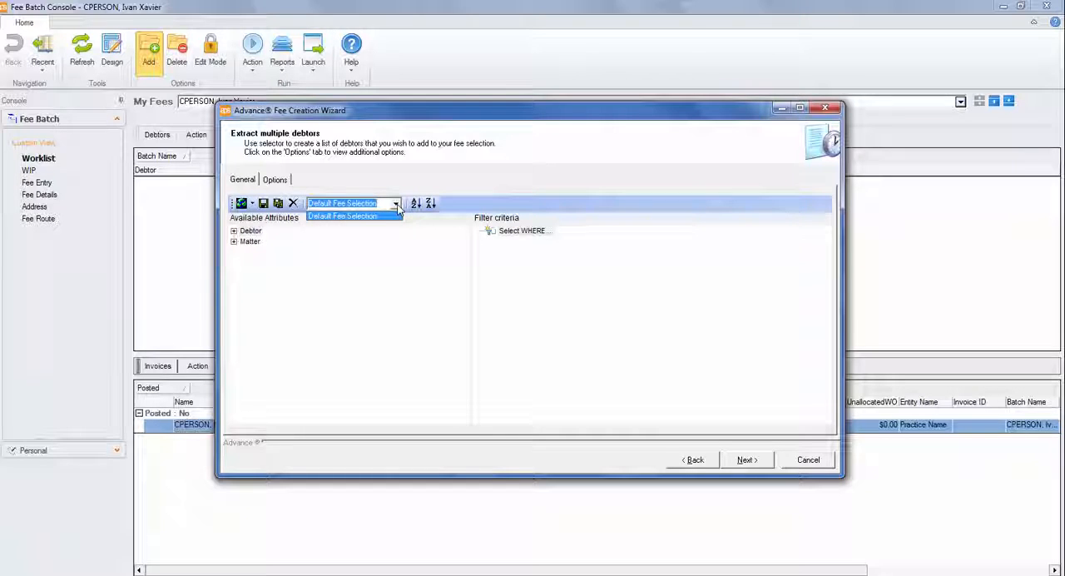
Add a filter criterion requiring the matter's WIP balance TotWIPincInterim to be greater than 50.
click(397, 206)
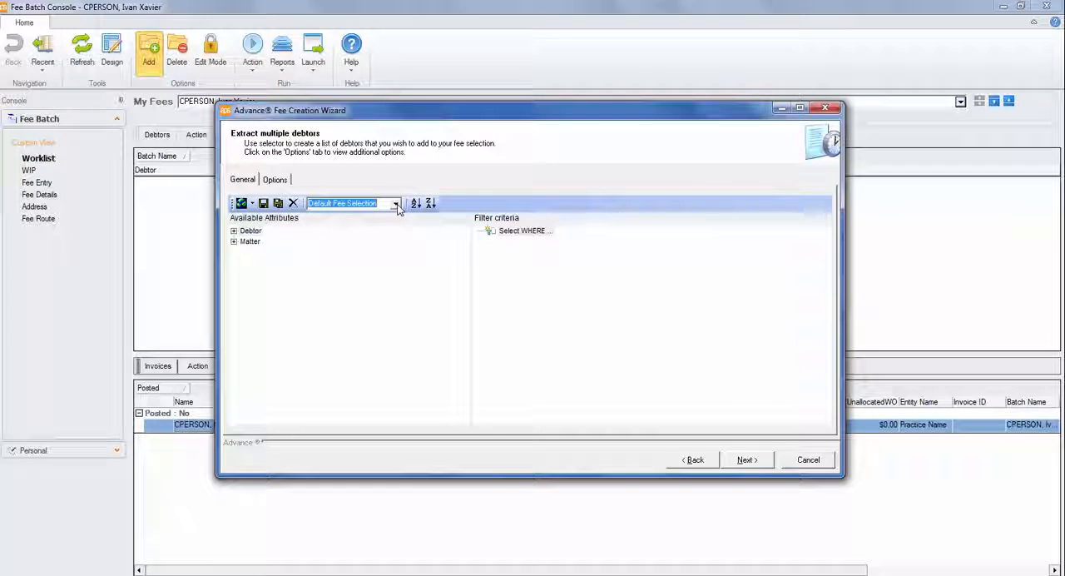
click(251, 241)
double_click(254, 242)
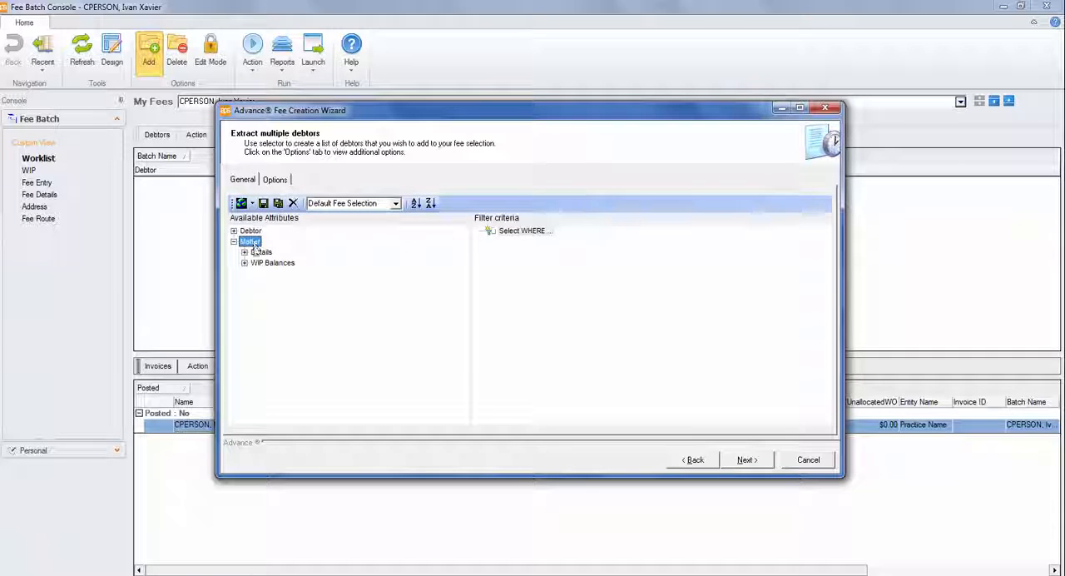
double_click(263, 264)
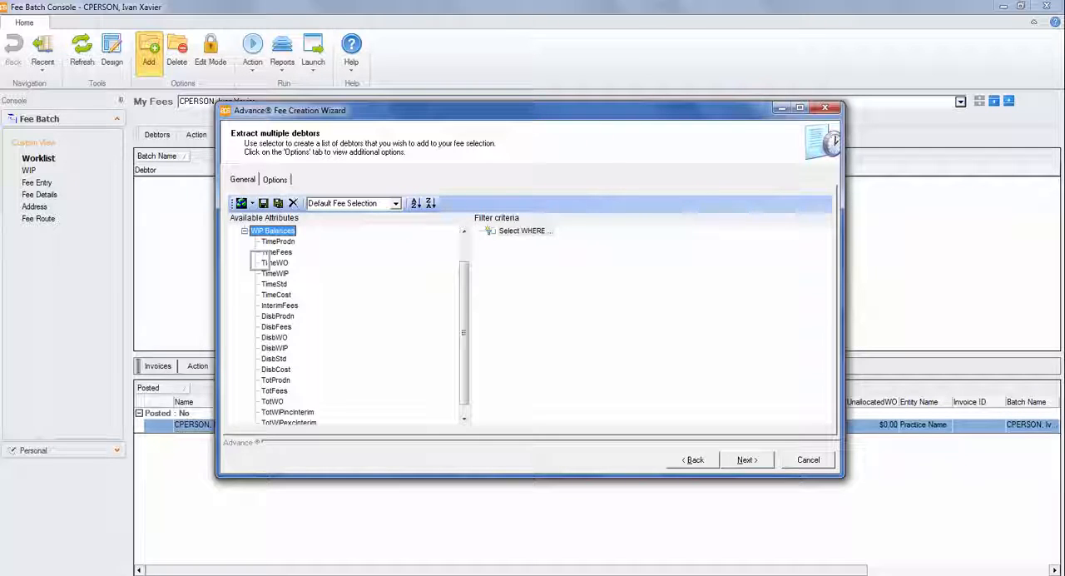
click(462, 419)
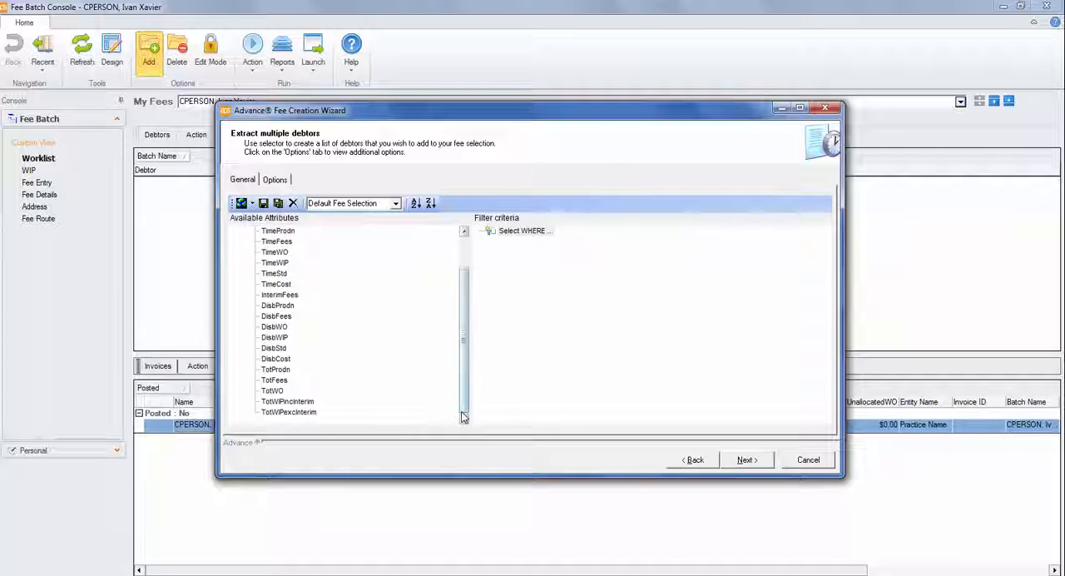
double_click(298, 402)
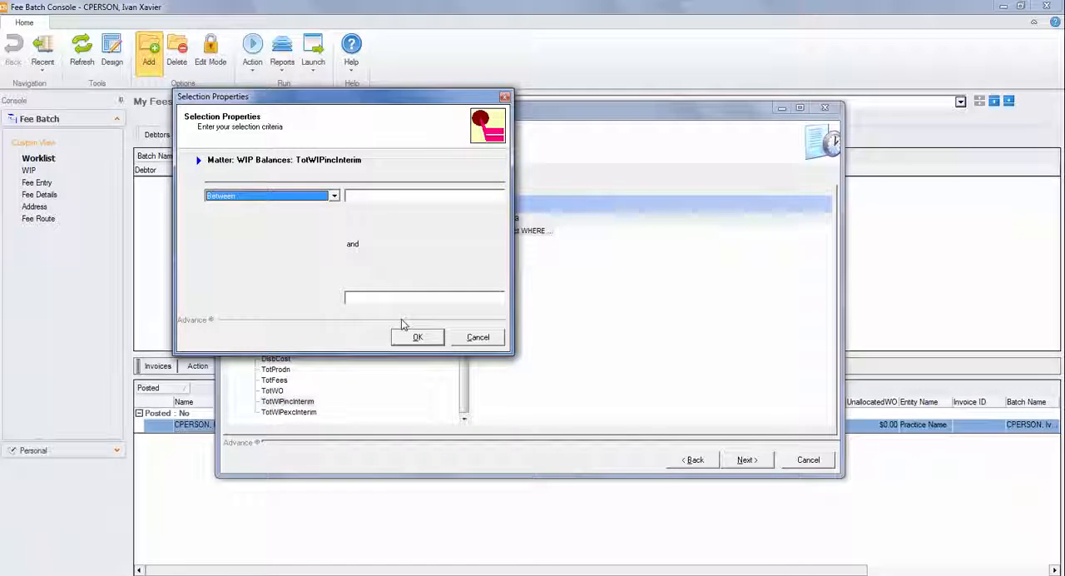
click(314, 198)
click(281, 226)
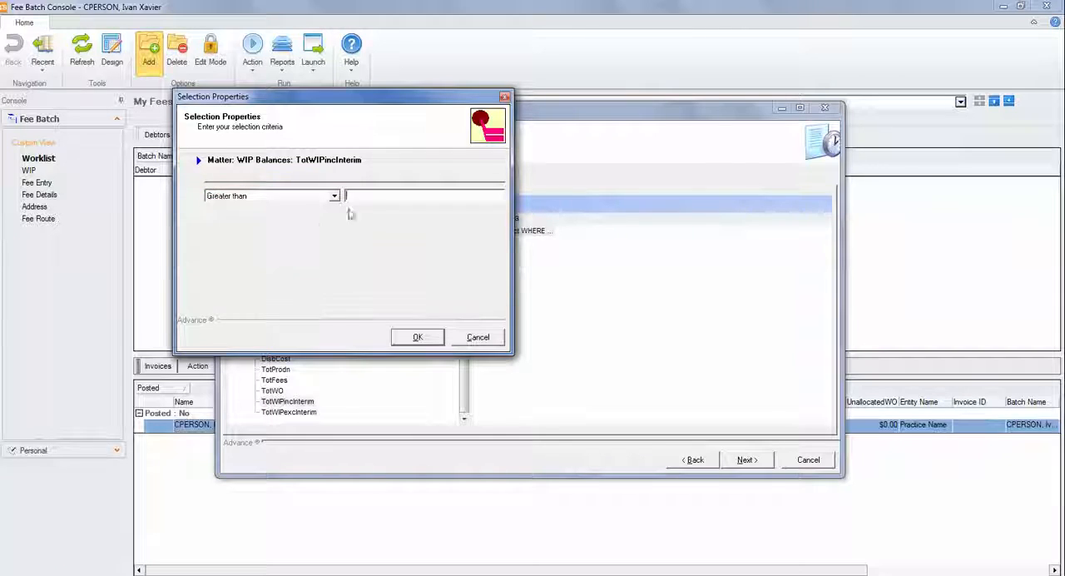
text(50)
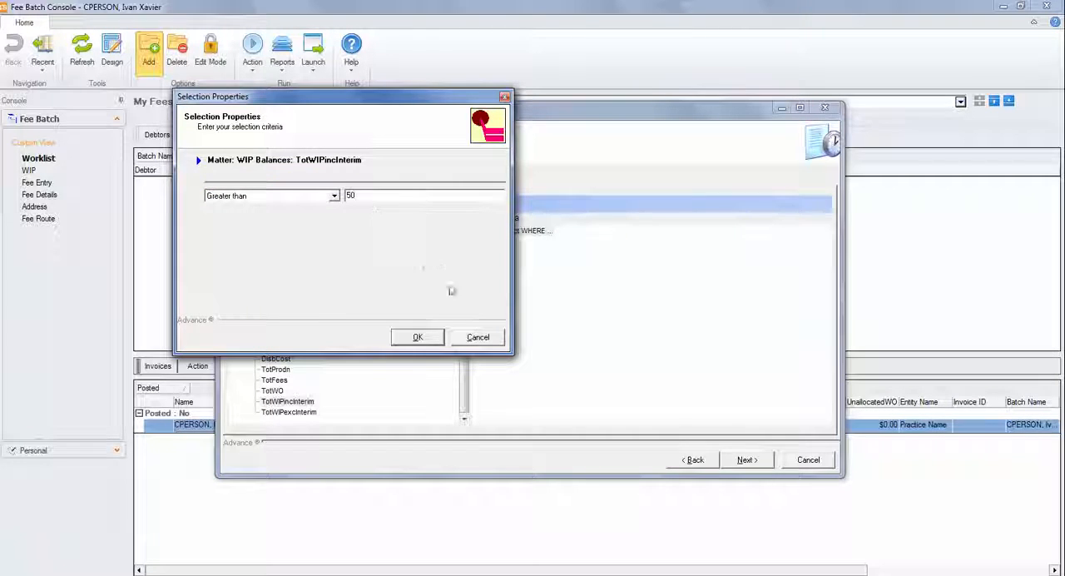
click(418, 337)
Add a filter criterion from the matter details requiring the Partner to be Partner Two.
click(466, 251)
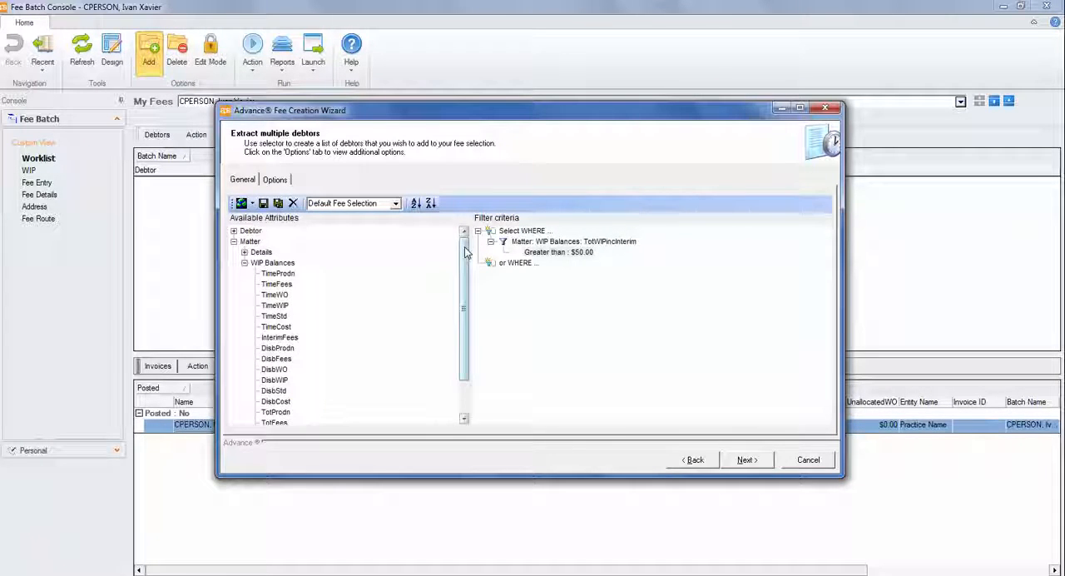
double_click(265, 253)
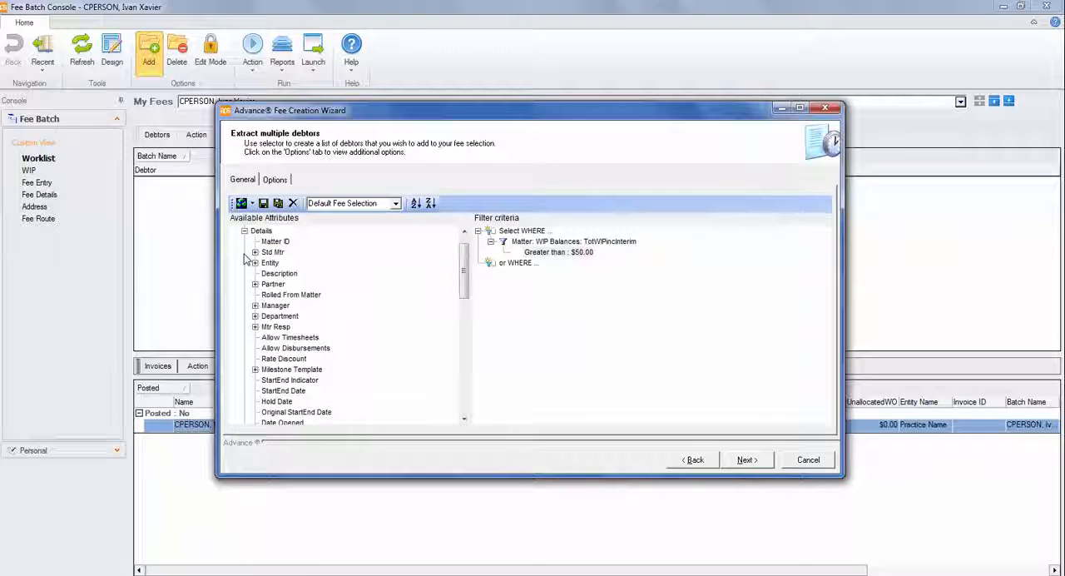
double_click(276, 287)
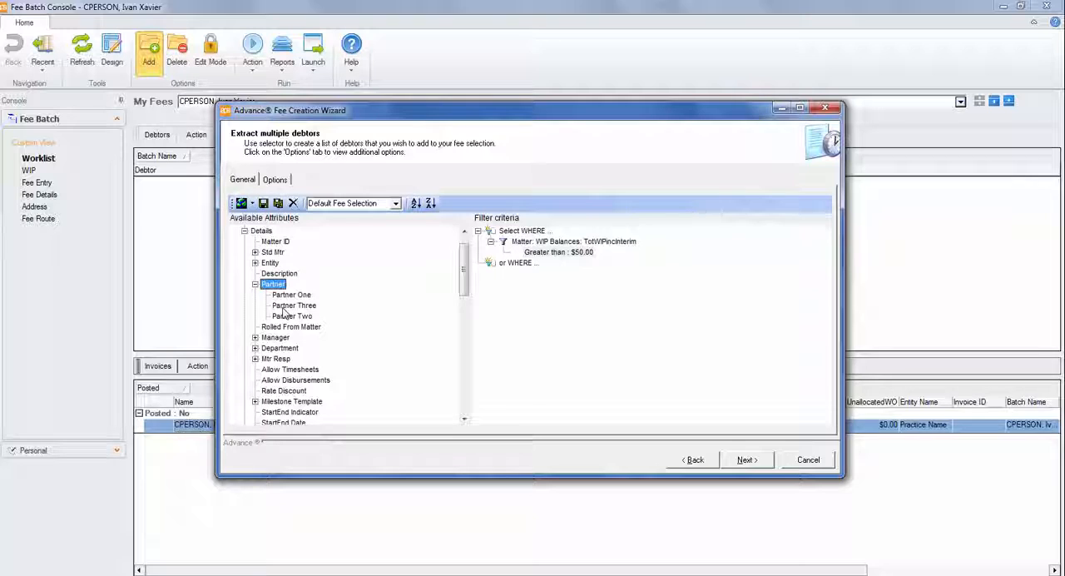
double_click(285, 317)
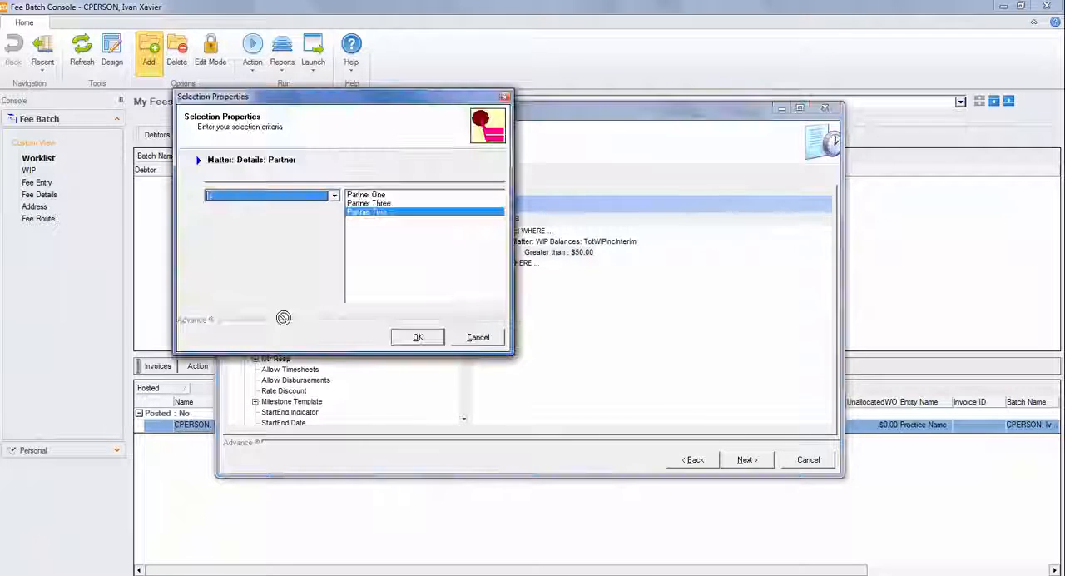
click(424, 339)
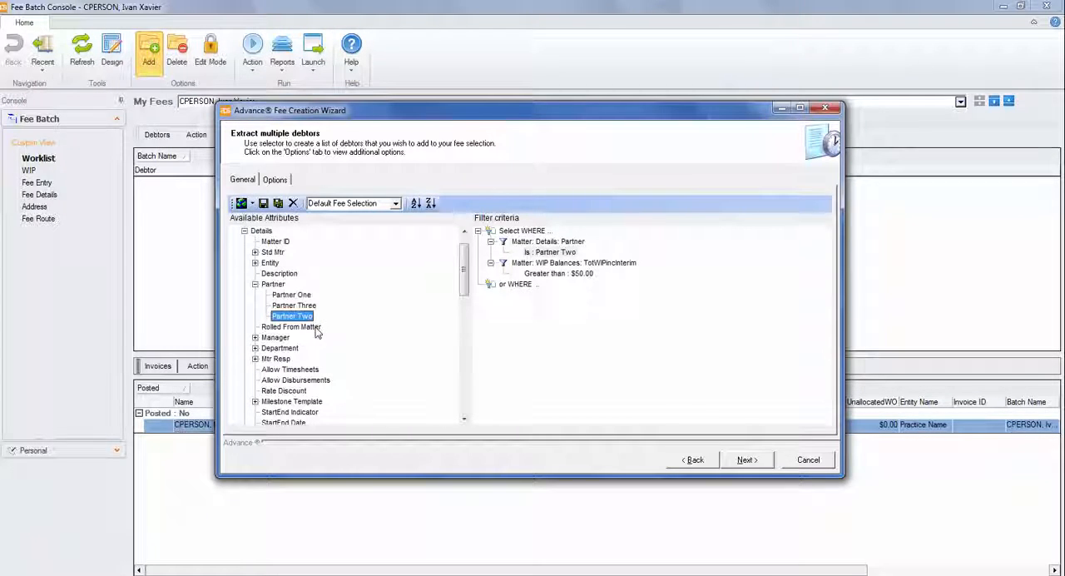
Add a filter criterion from the matter details requiring Mtr Resp to be Senior Two.
click(255, 285)
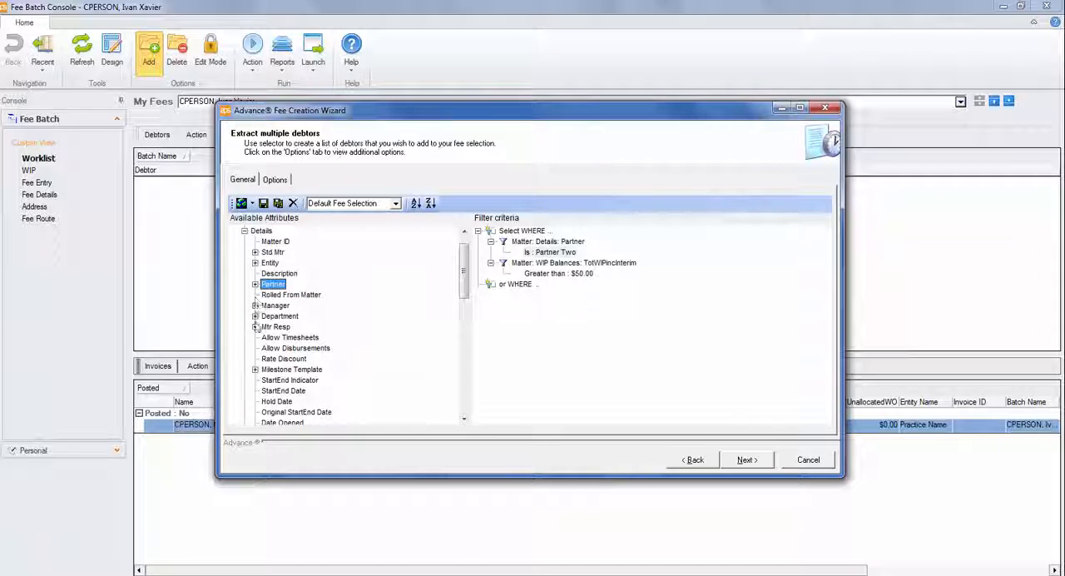
click(255, 326)
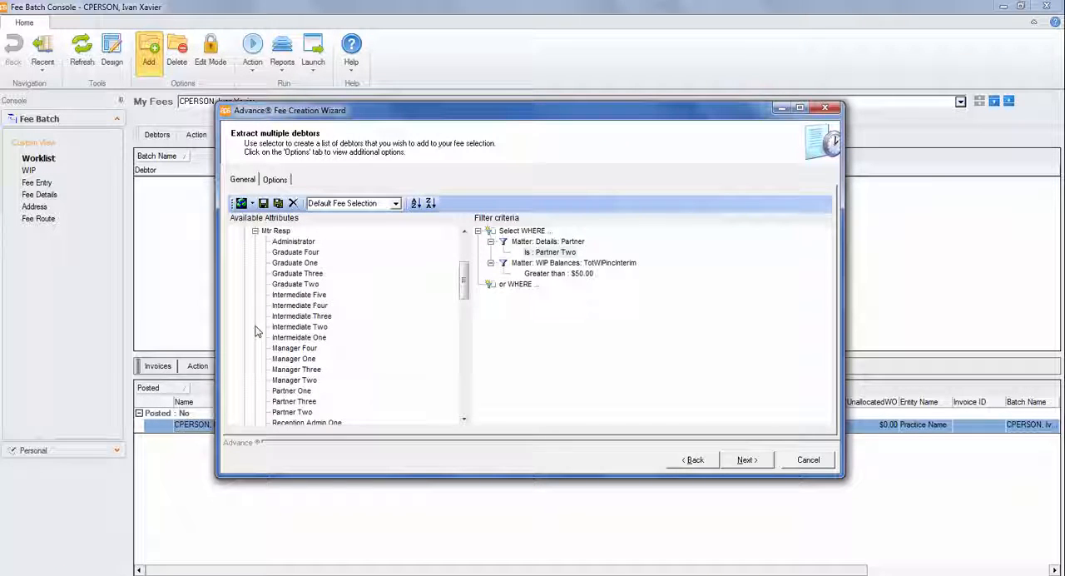
drag(464, 279, 465, 314)
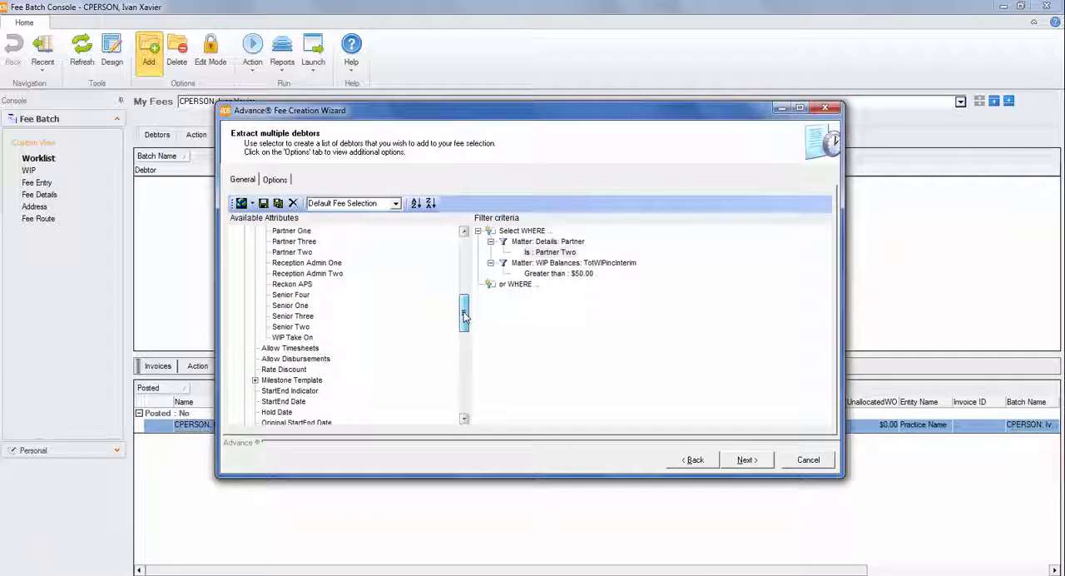
click(298, 328)
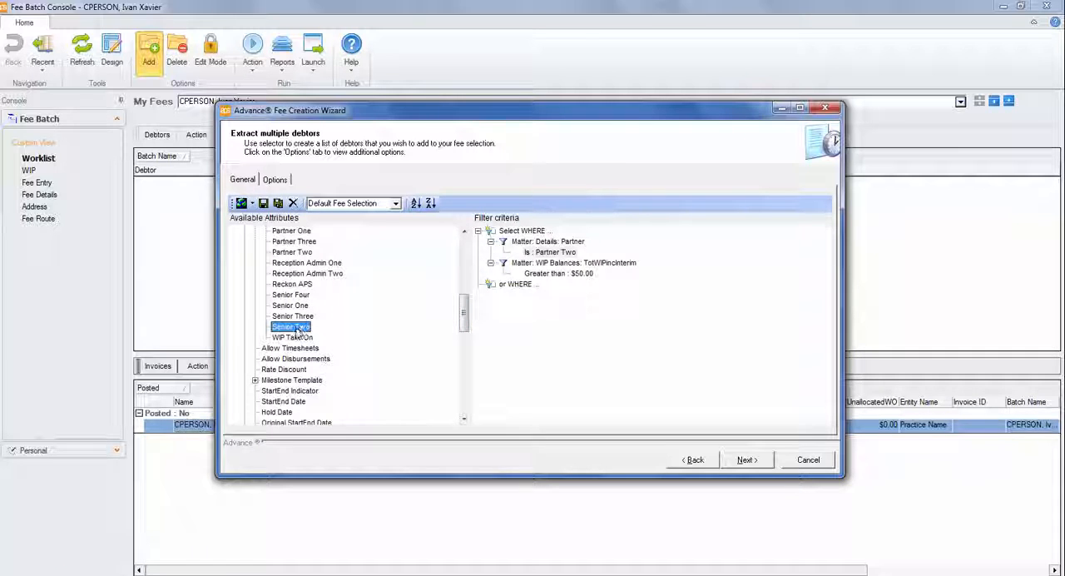
double_click(298, 328)
click(415, 335)
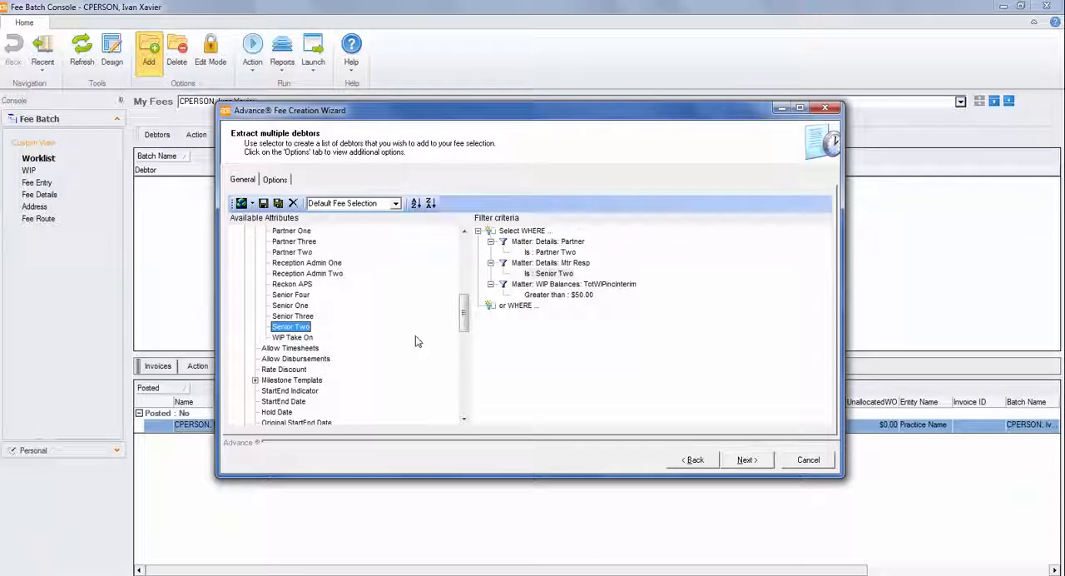
Save the filter criteria as a new private selection named _MyFeePartnerTwo and check the list of saved selections.
click(252, 204)
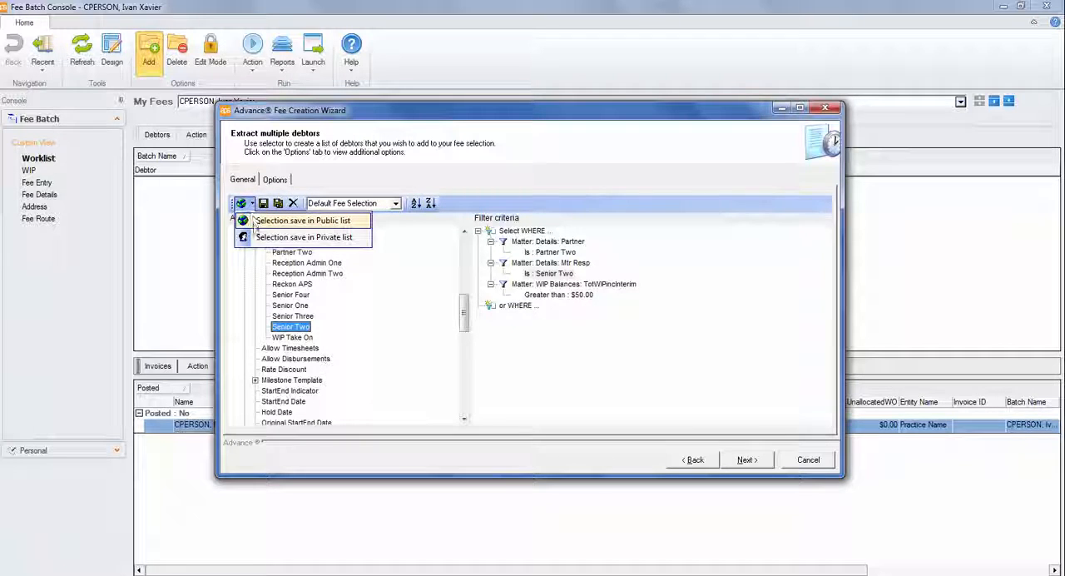
click(259, 239)
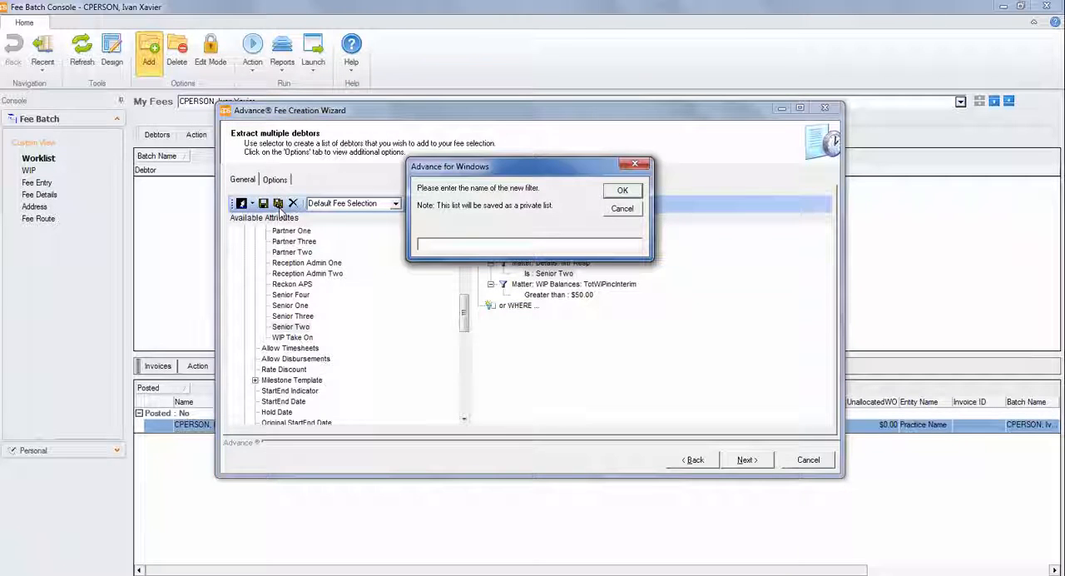
text(_MyFeeP)
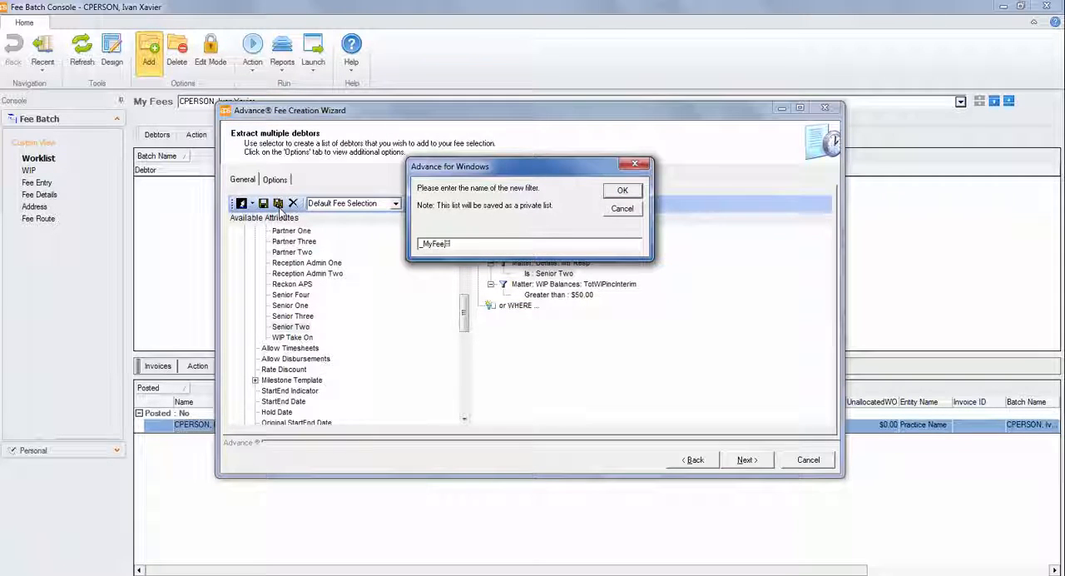
text(artnerTwo)
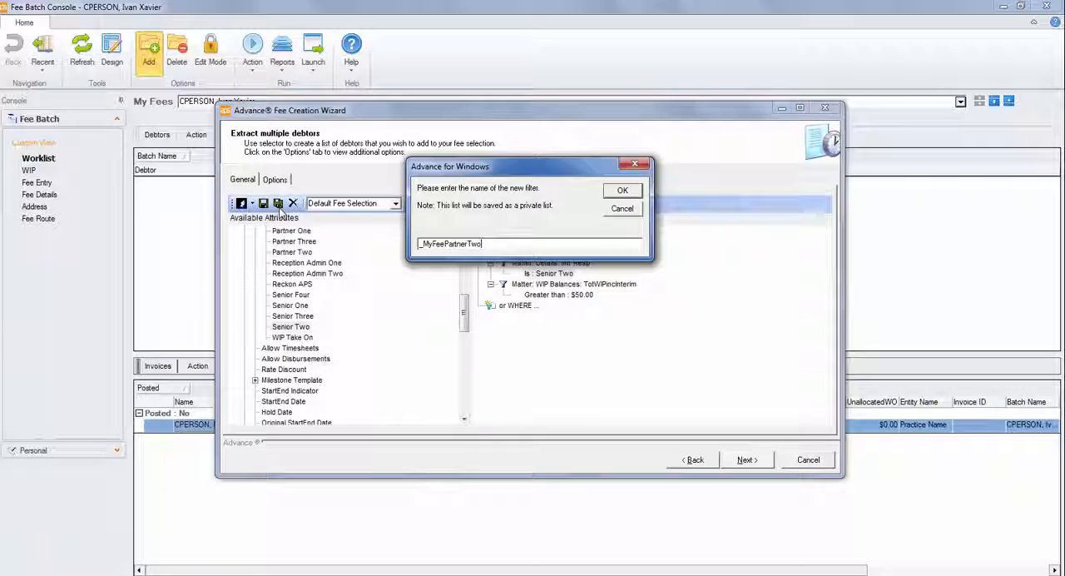
key(Return)
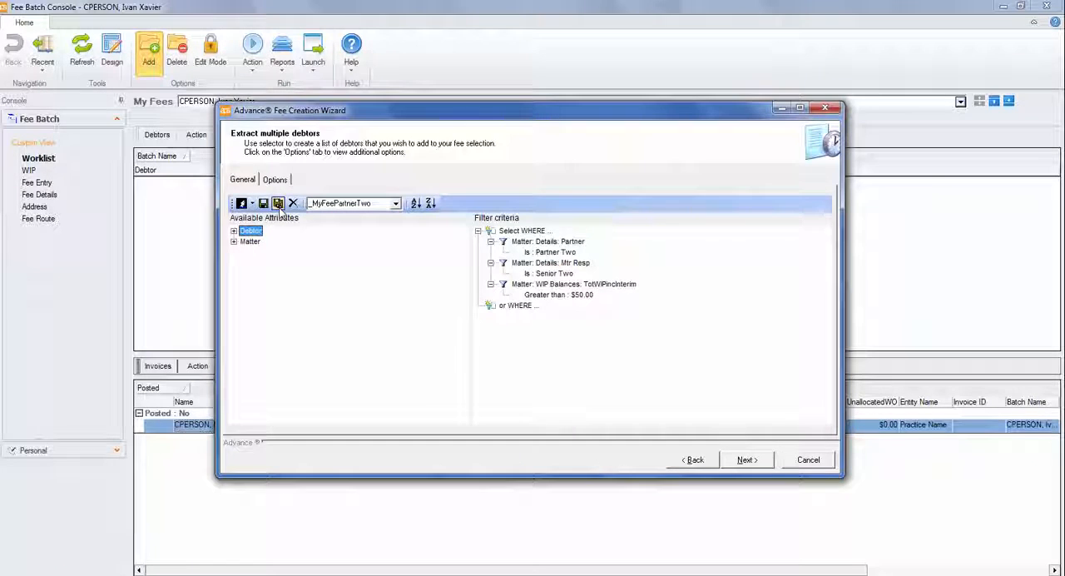
click(395, 204)
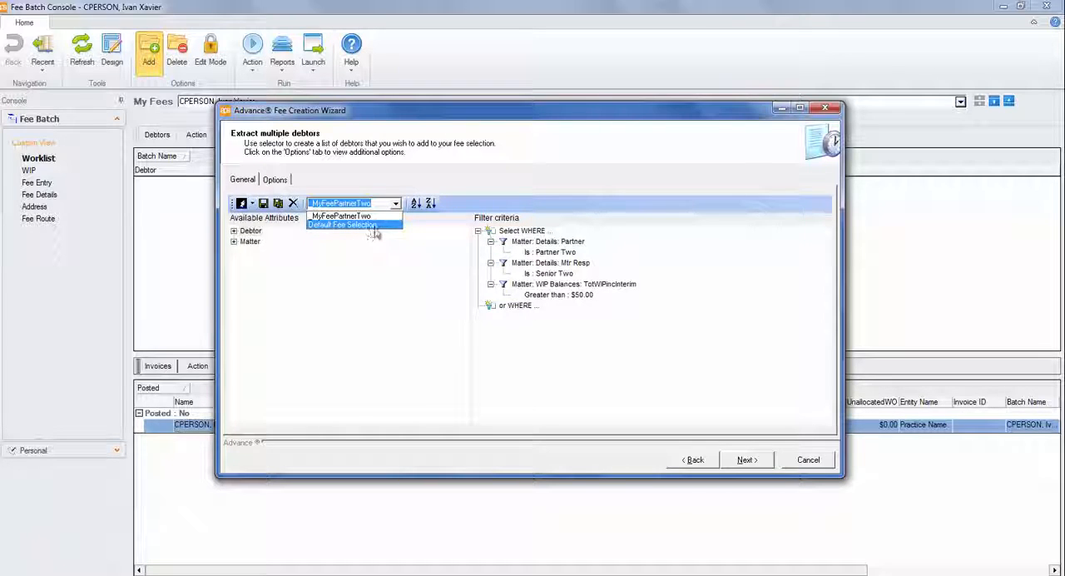
Set the invoice date to be the date of posting and exclude WIP after 28/02/2017 in the extract options.
click(270, 186)
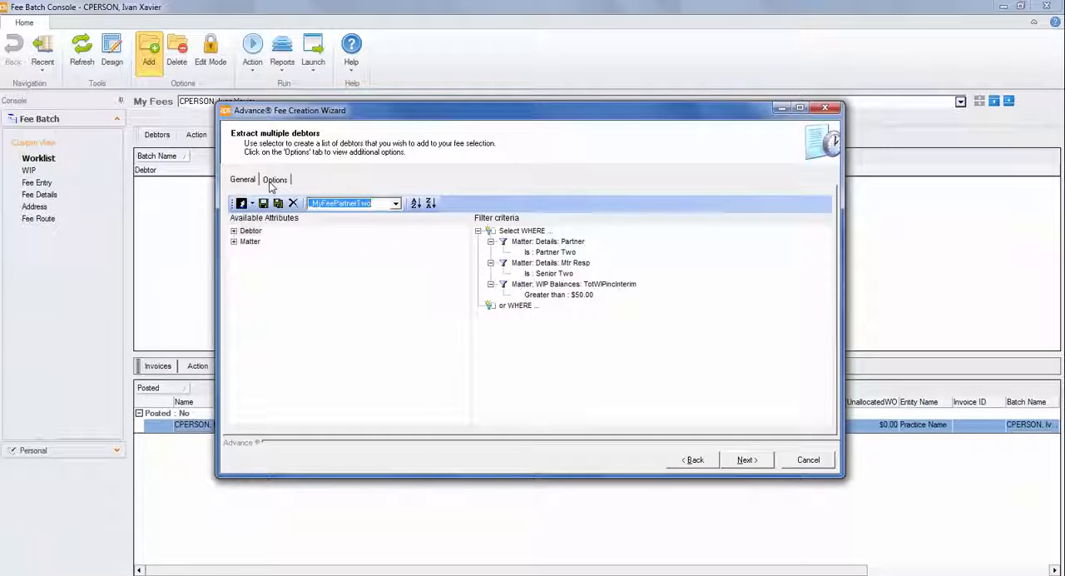
click(271, 187)
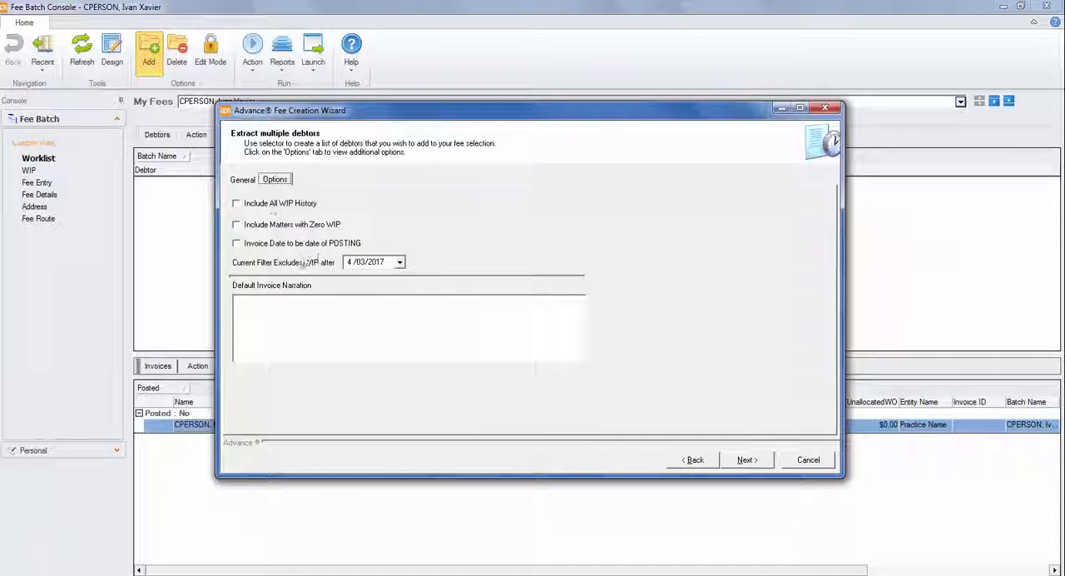
click(325, 248)
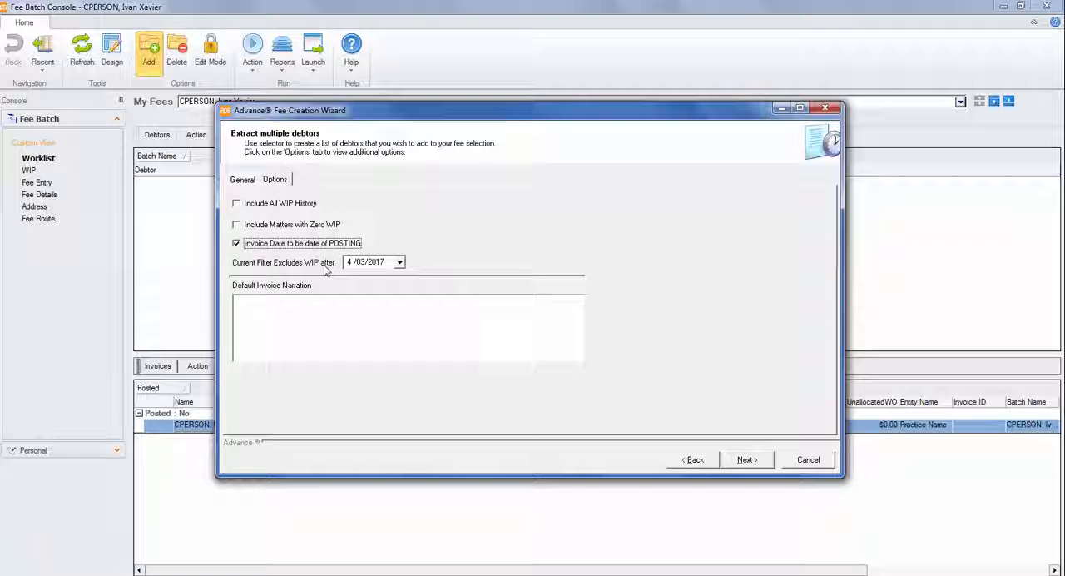
click(399, 262)
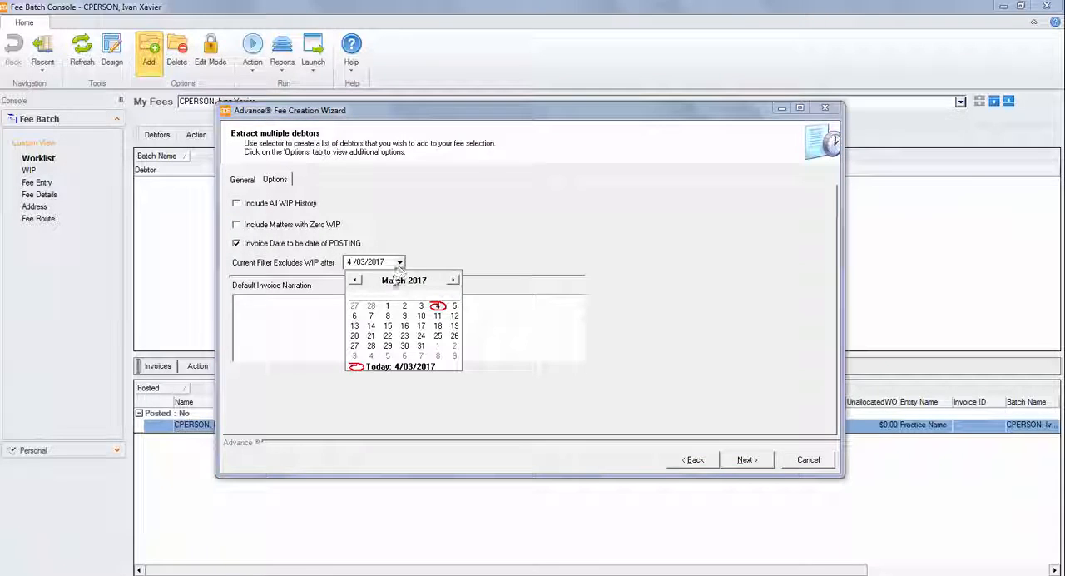
click(371, 307)
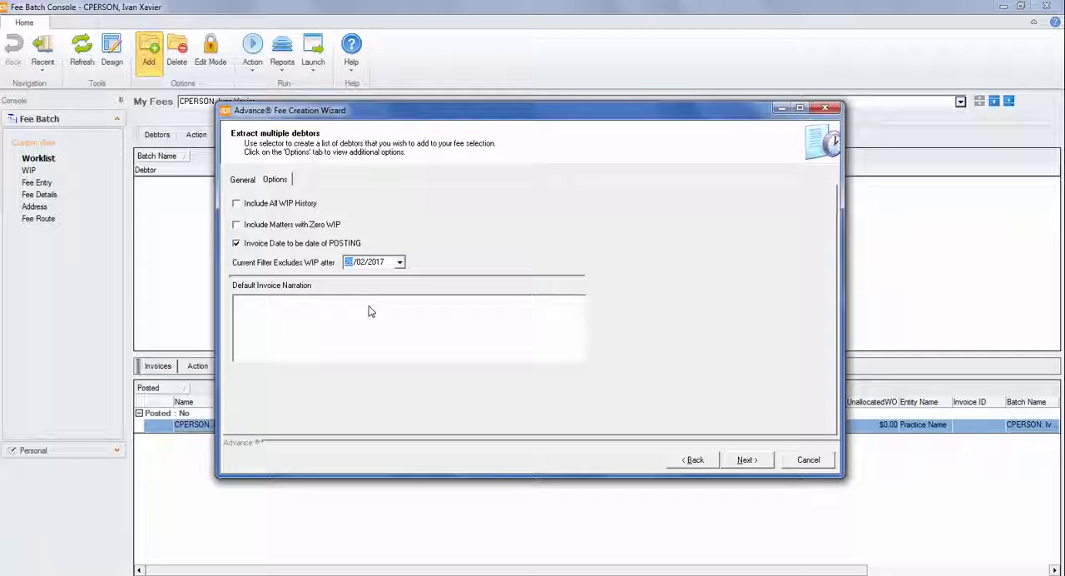
List the matters matching the filter in a taller wizard window, with none of the available matters selected.
click(759, 468)
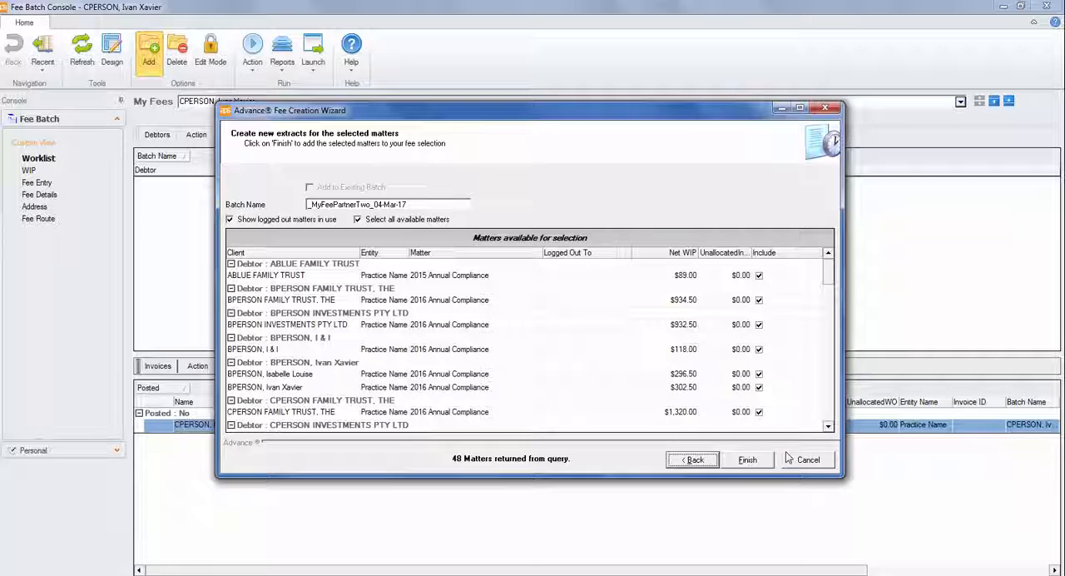
drag(844, 477, 857, 550)
click(432, 220)
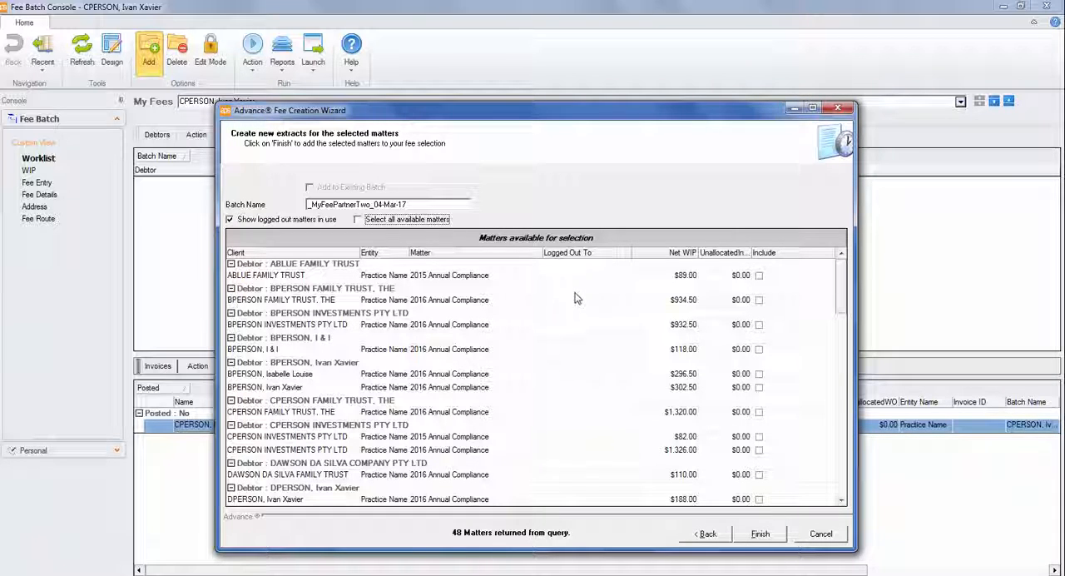
Include both CPERSON INVESTMENTS PTY LTD matters and the two matters of the individual debtor listed just above CPERSON FAMILY TRUST, THE.
click(760, 438)
click(759, 451)
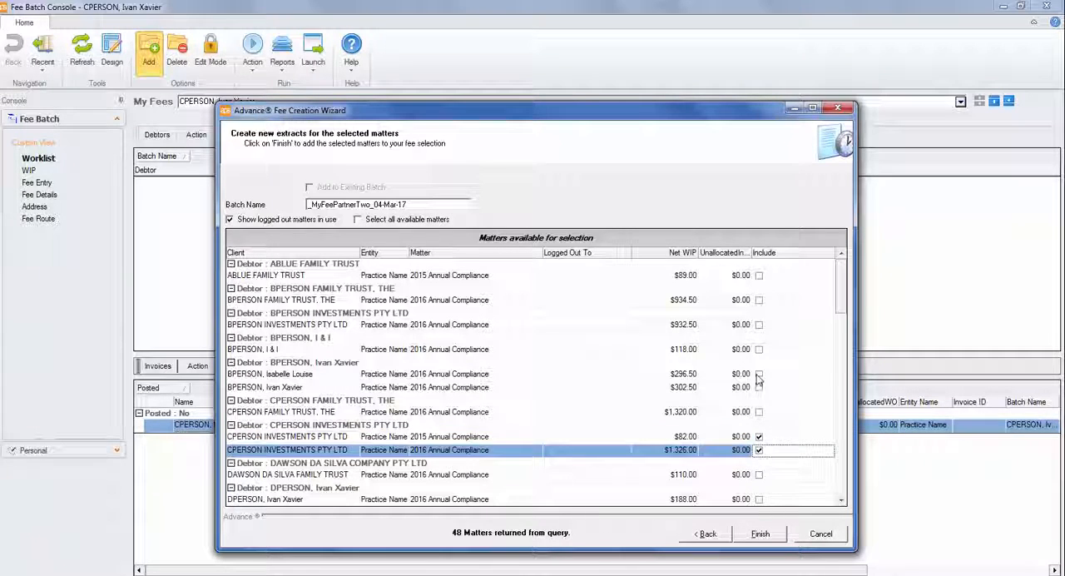
click(759, 374)
click(759, 388)
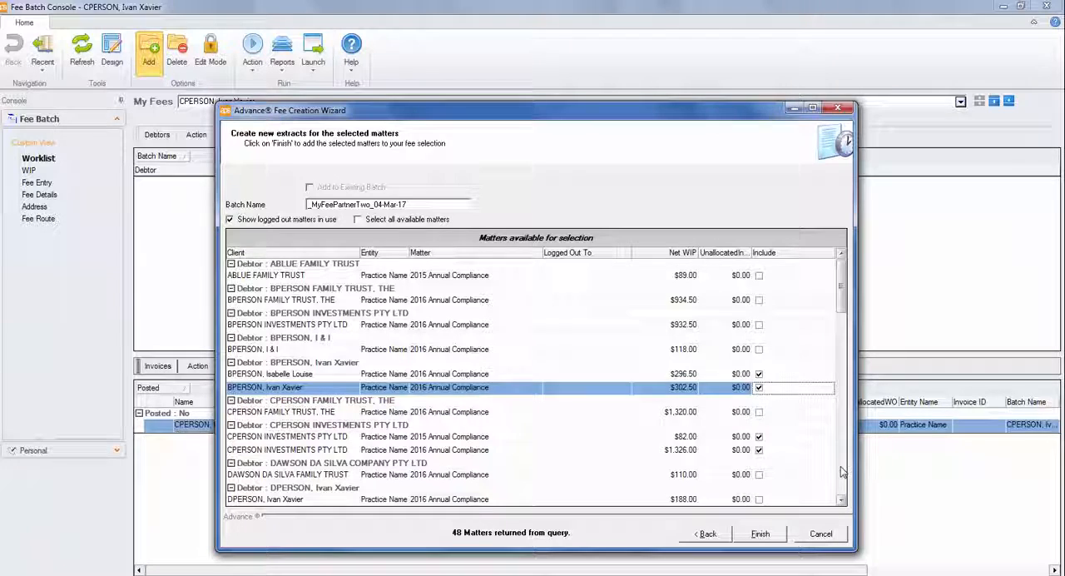
Include the three matters of the debtor after FPERSON INVESTMENTS PTY LTD and Annual Compliance matters of the one after GPERSON INVESTMENTS PTY LTD.
scroll(820, 451, down, 5)
click(759, 387)
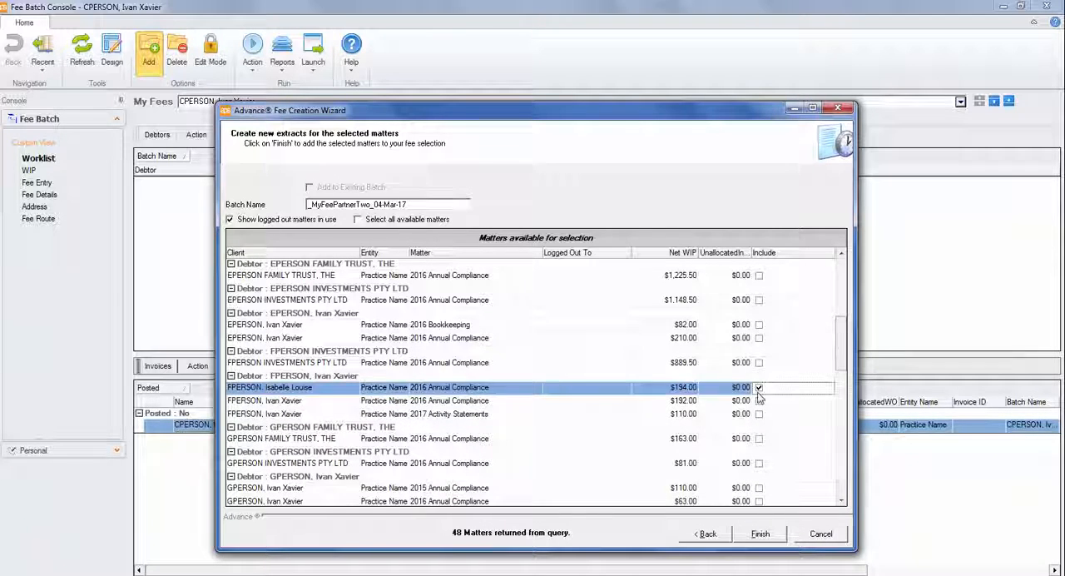
click(759, 401)
click(760, 414)
click(759, 488)
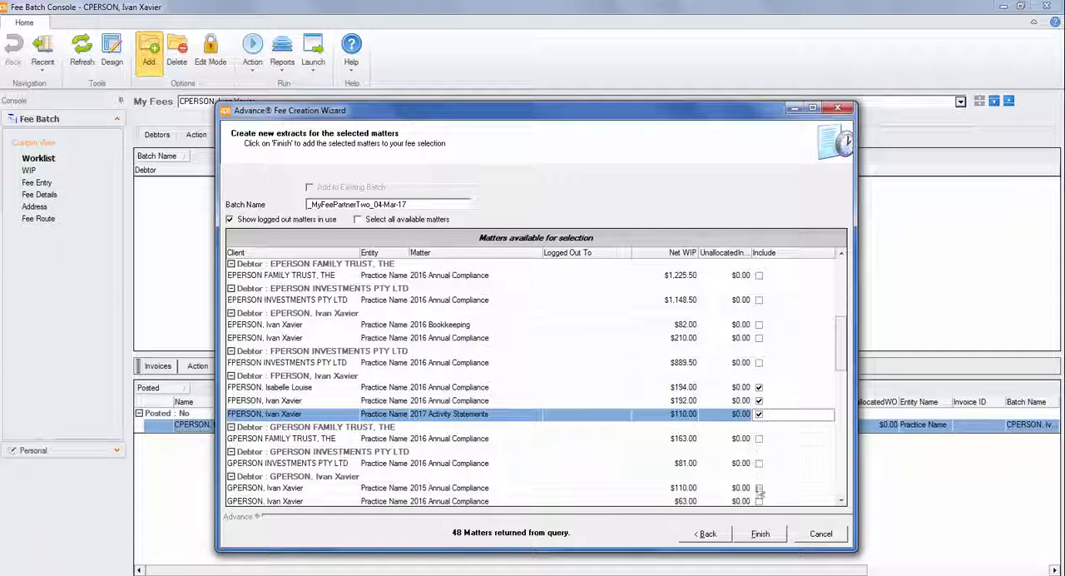
click(760, 501)
click(760, 490)
click(840, 487)
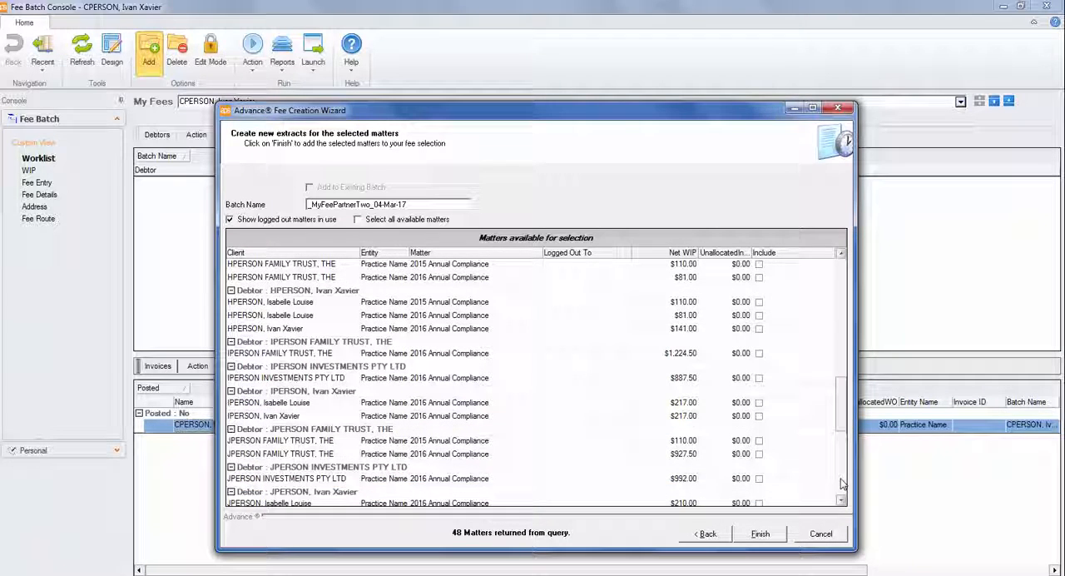
Include the three matters of the individual debtor just above IPERSON FAMILY TRUST, THE, plus that trust's matter, and create the batch.
click(759, 302)
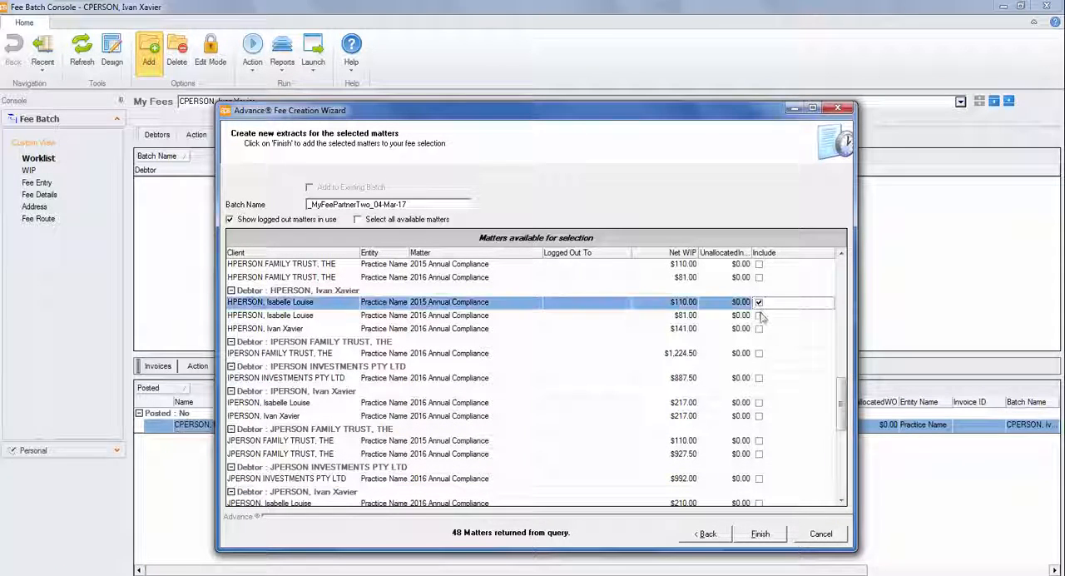
click(759, 316)
click(759, 328)
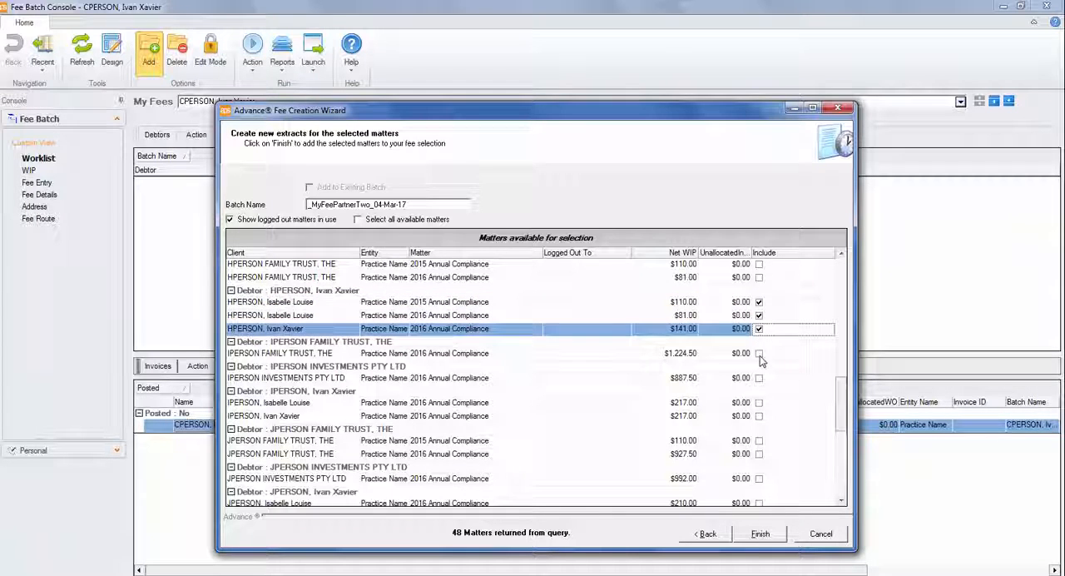
click(759, 353)
click(841, 478)
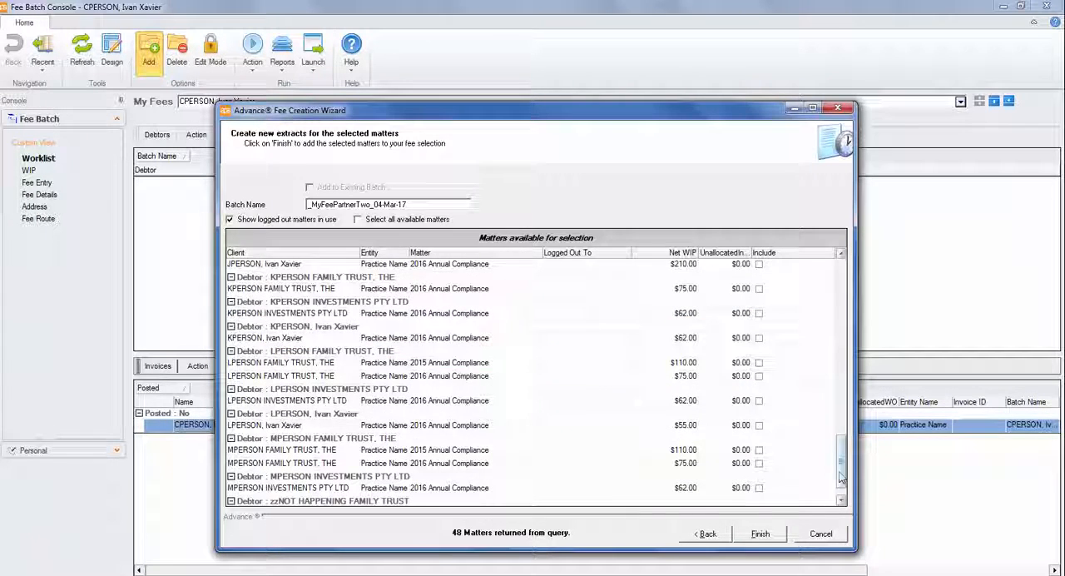
click(760, 533)
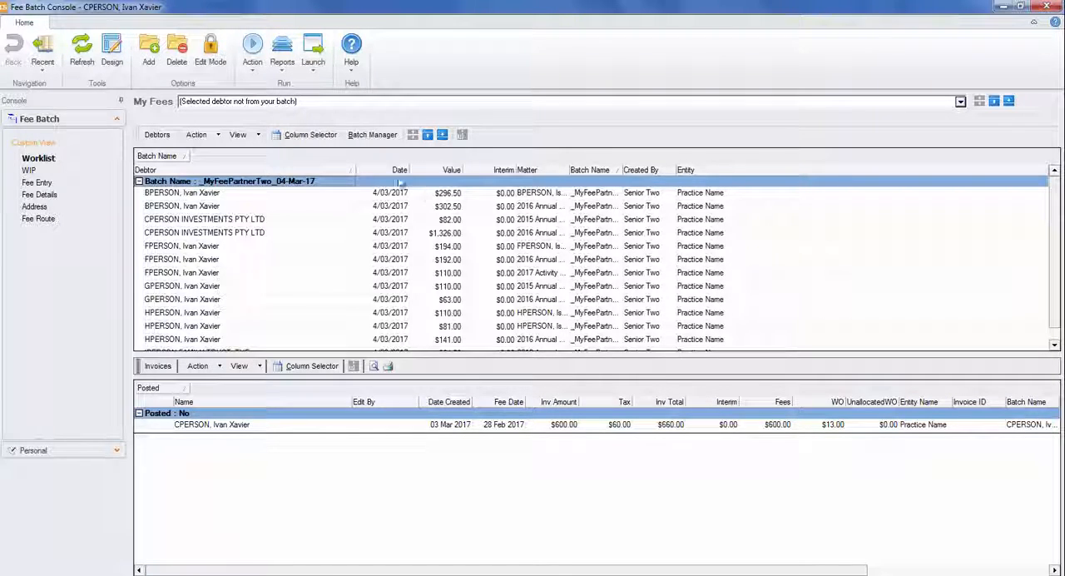
View the worklist with debtors only, with invoices only and split again, and look over the available view options.
click(445, 141)
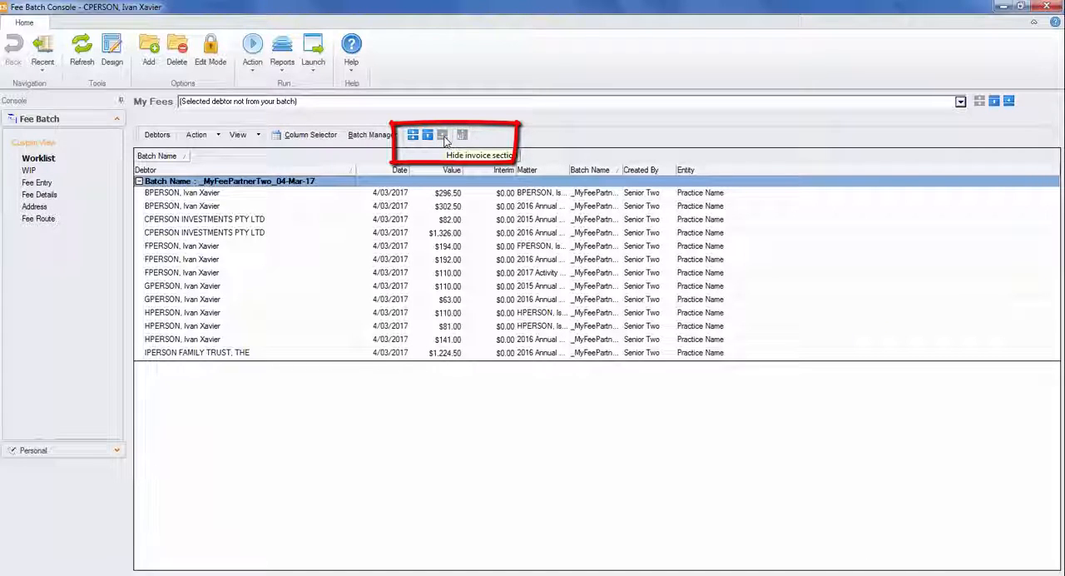
click(427, 137)
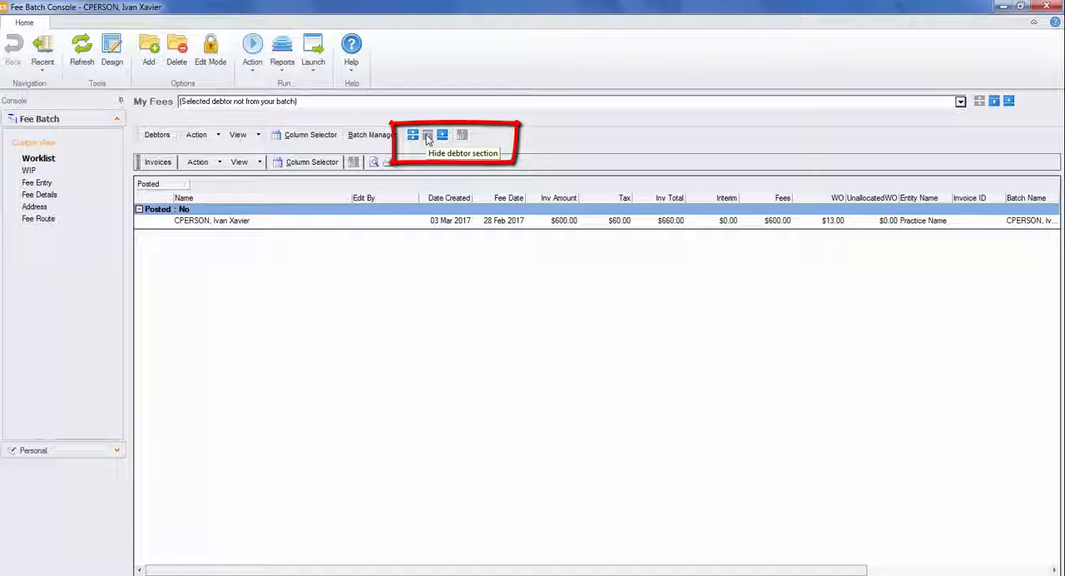
click(414, 136)
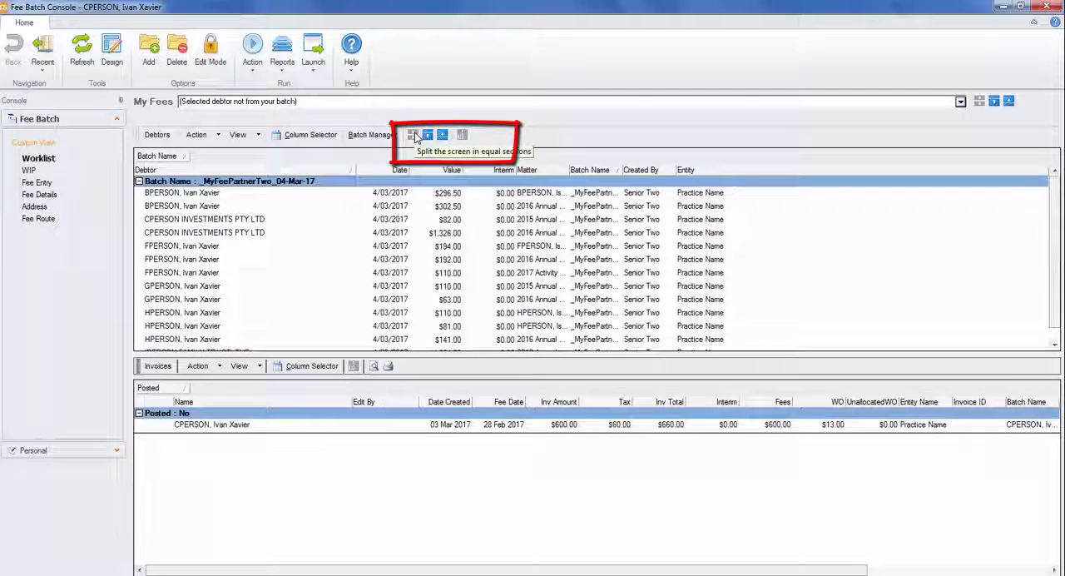
click(260, 134)
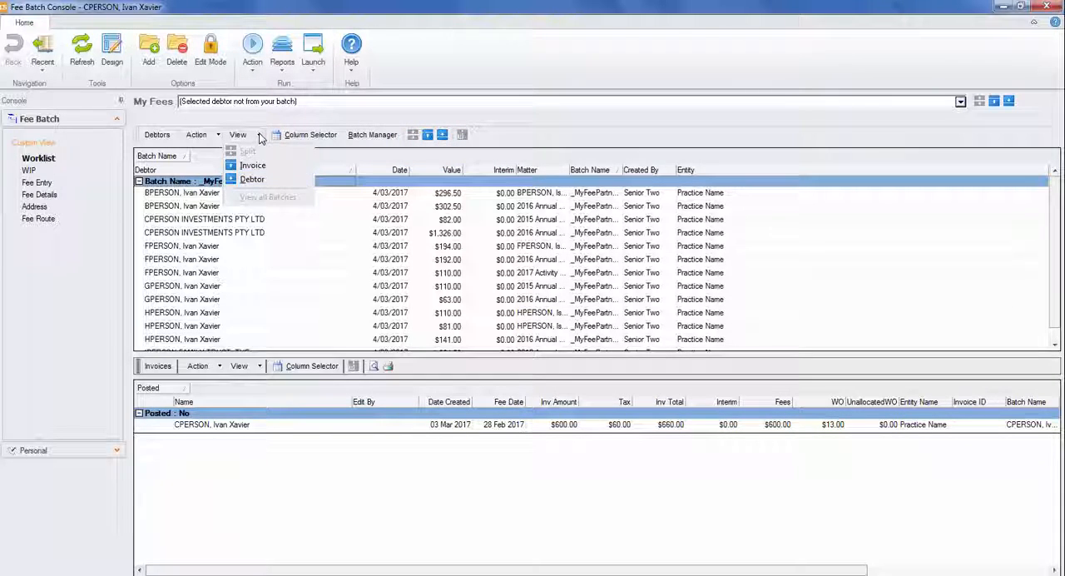
click(260, 136)
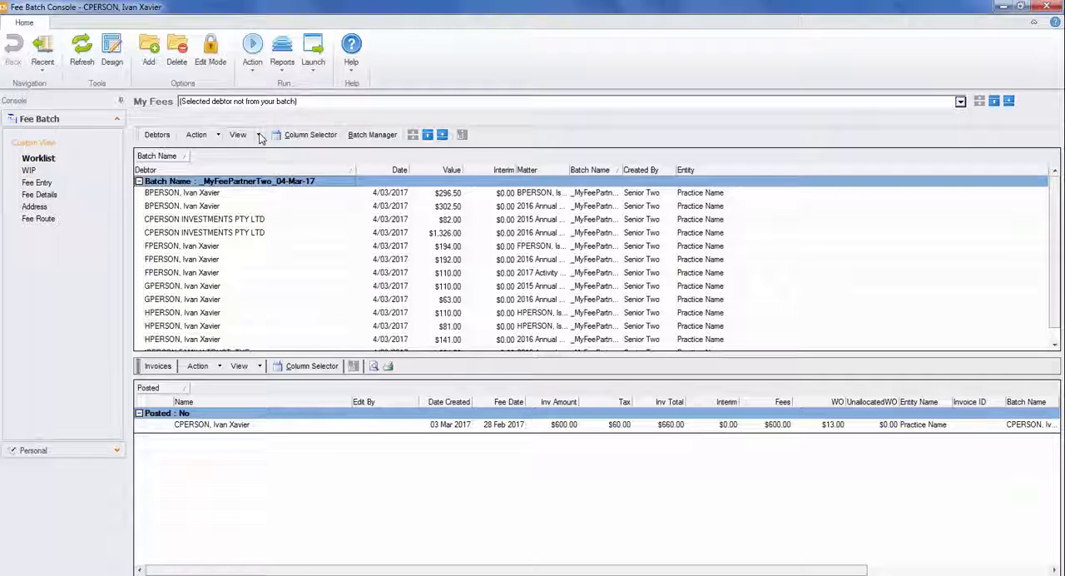
Compare the actions offered for two worklist lines of the same debtor with those for lines of different debtors.
click(206, 196)
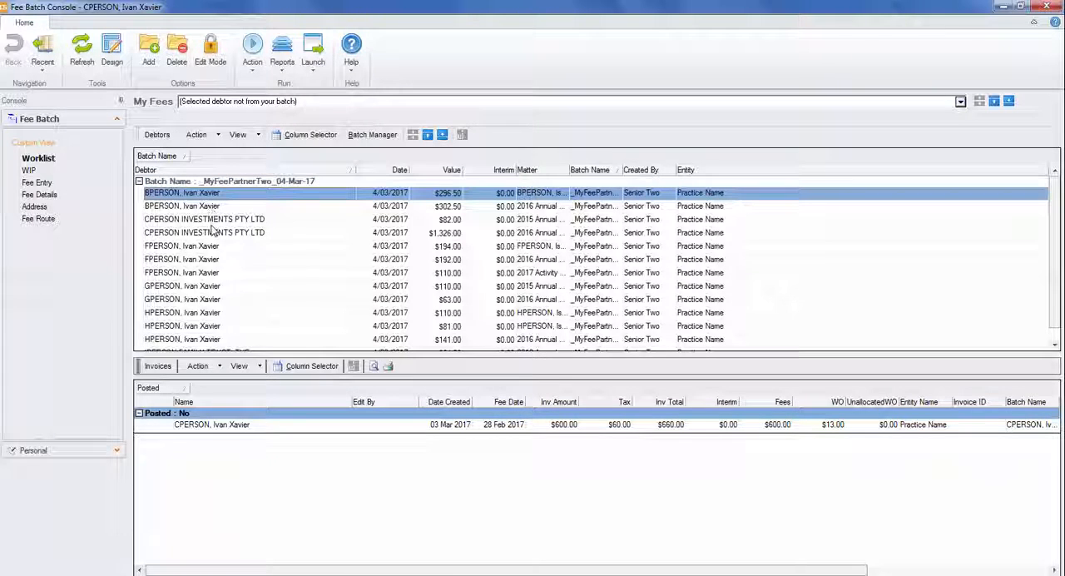
ctrl+click(215, 208)
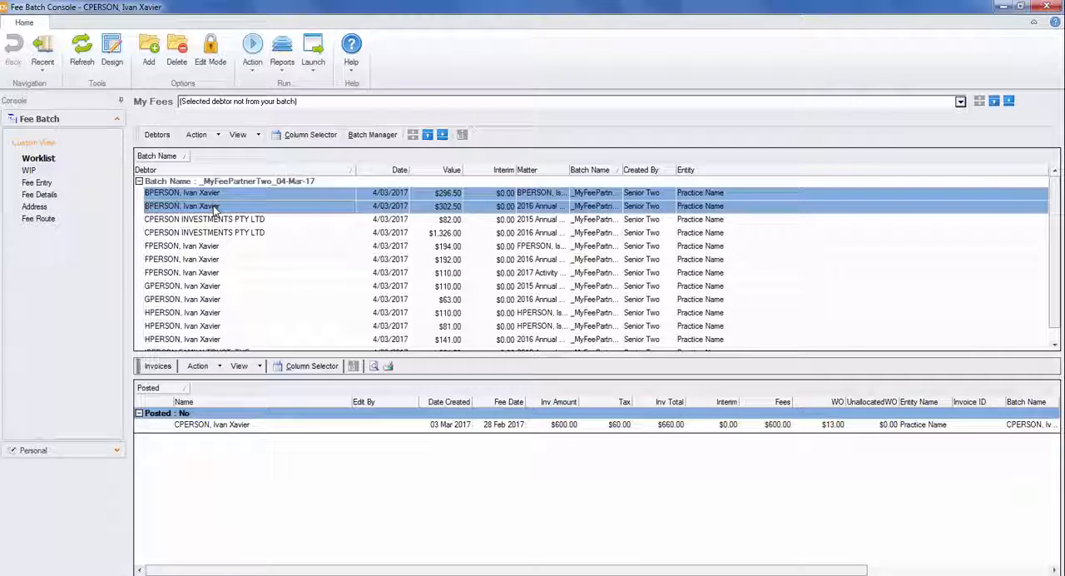
right_click(215, 210)
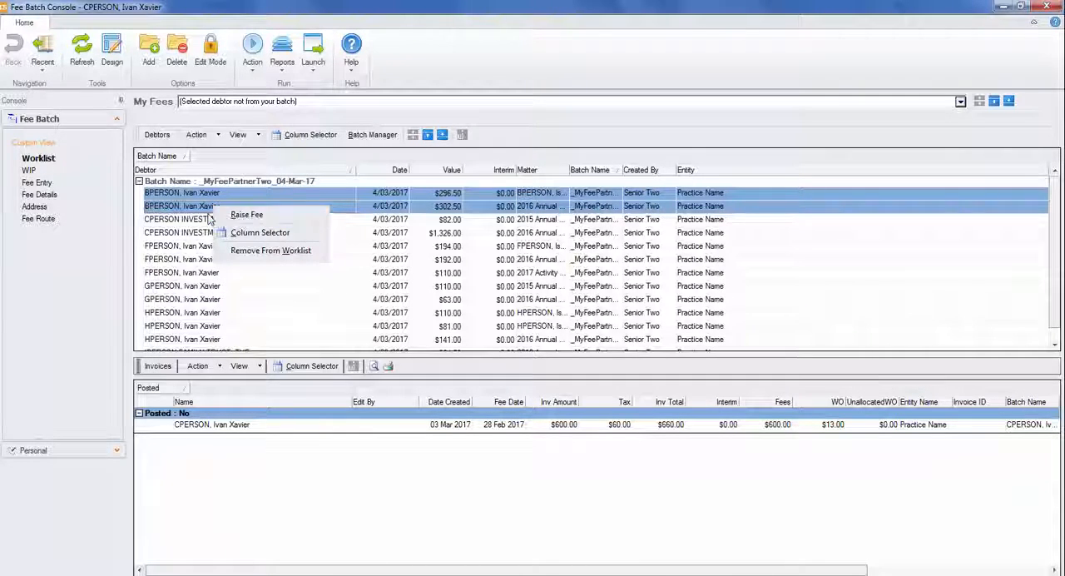
click(199, 208)
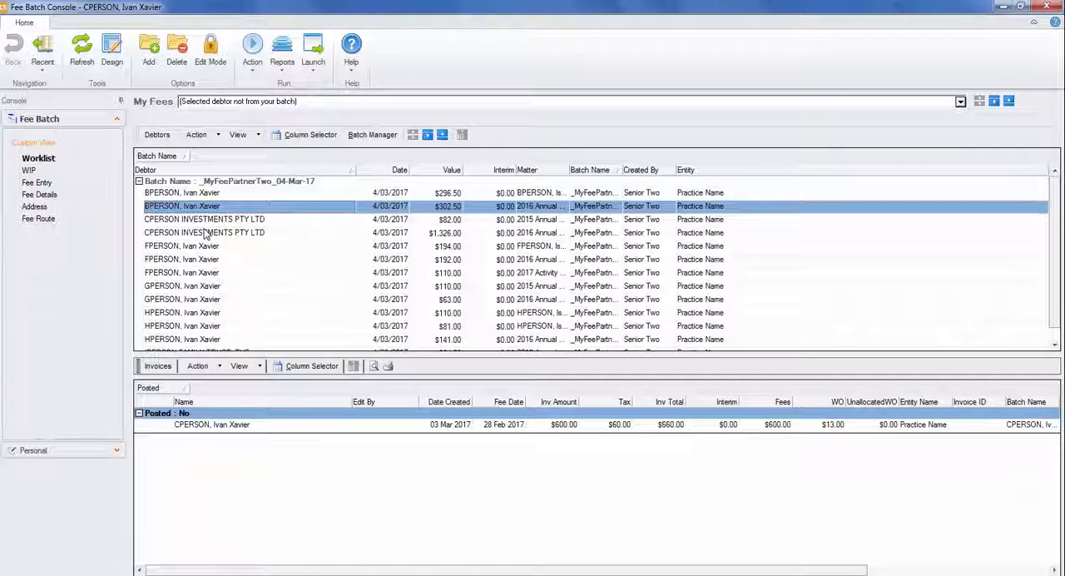
shift+click(204, 233)
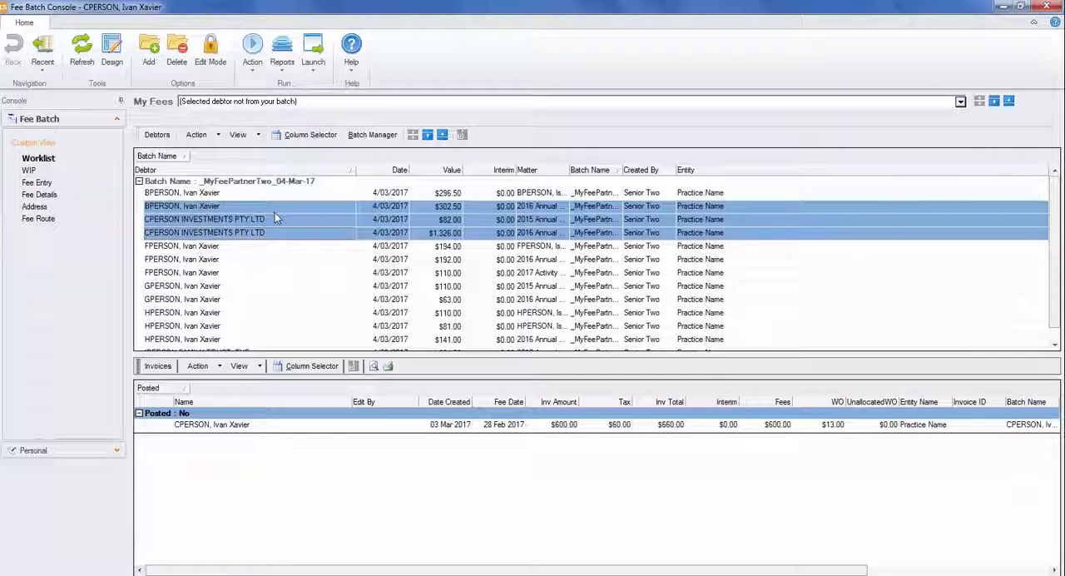
right_click(275, 215)
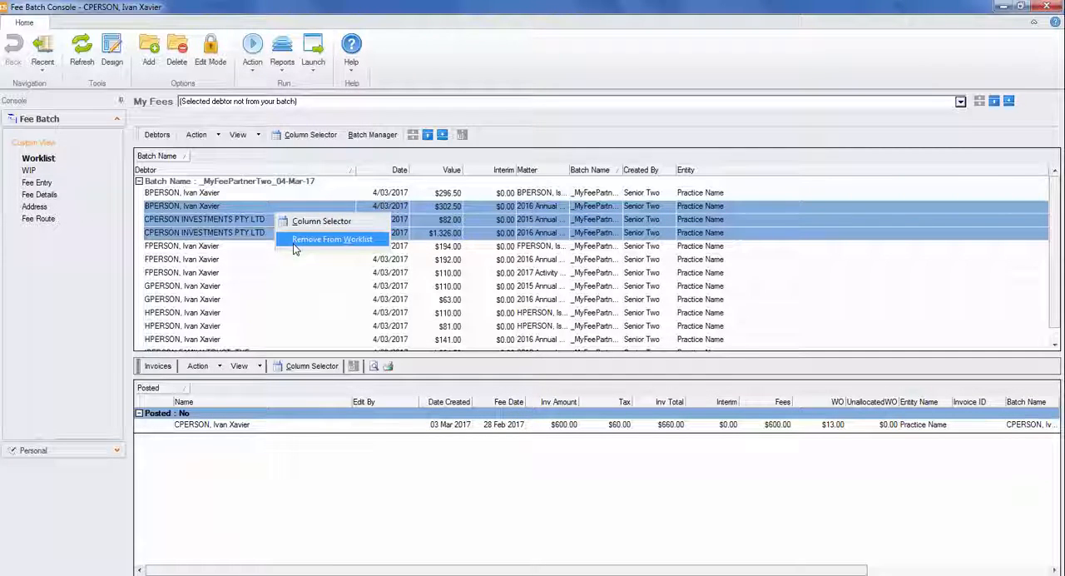
click(268, 207)
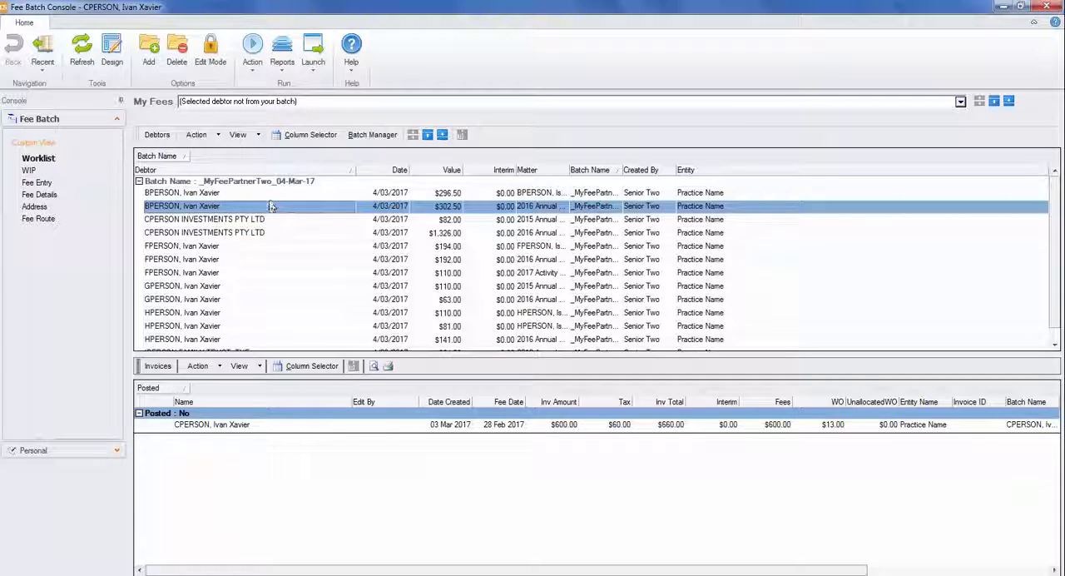
click(269, 195)
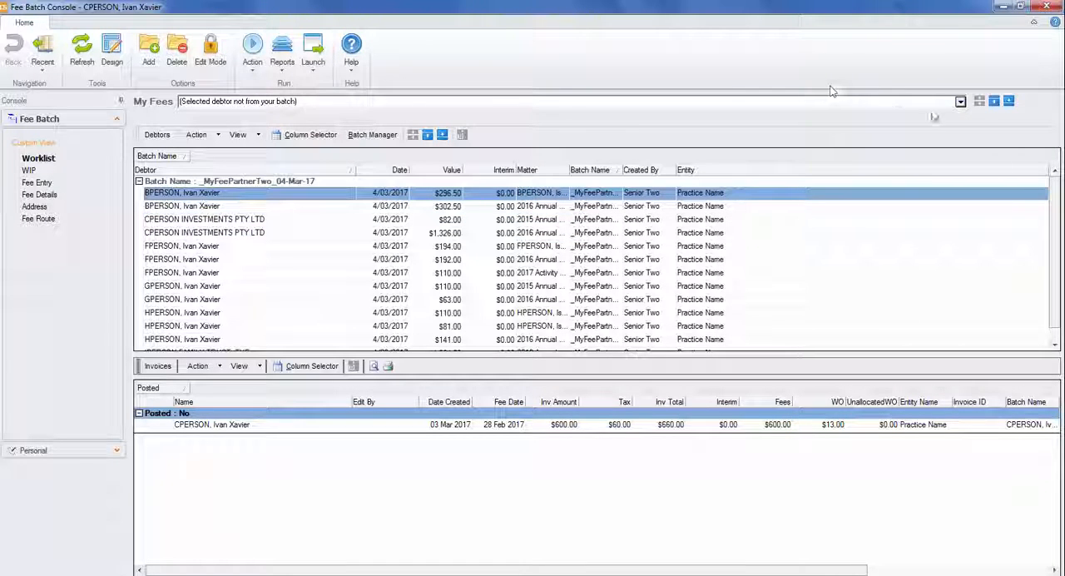
Raise a fee for the first debtor in the _MyFeePartnerTwo_04-Mar-17 batch and open it for editing.
click(961, 102)
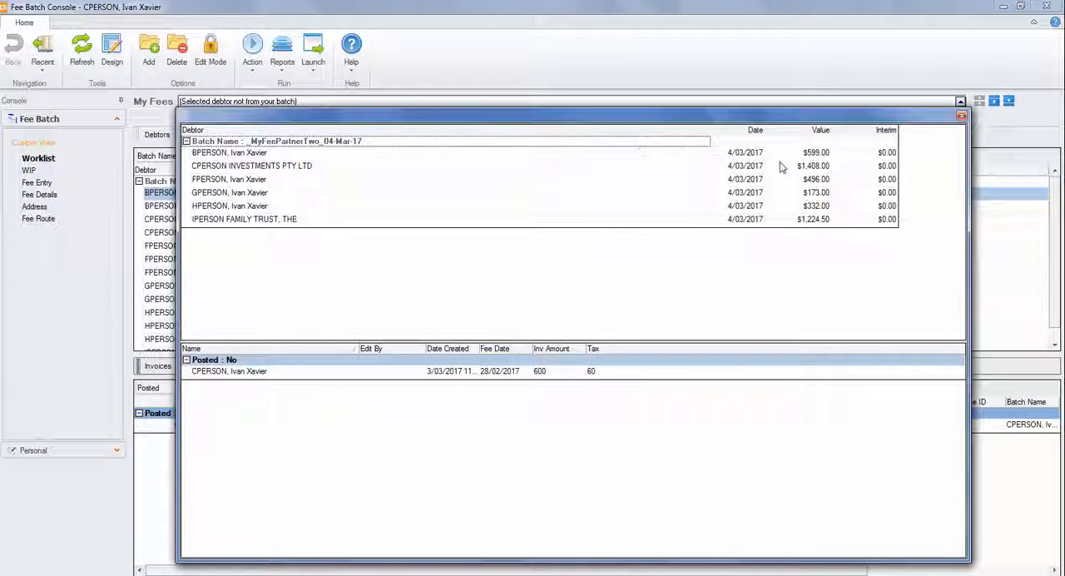
double_click(812, 158)
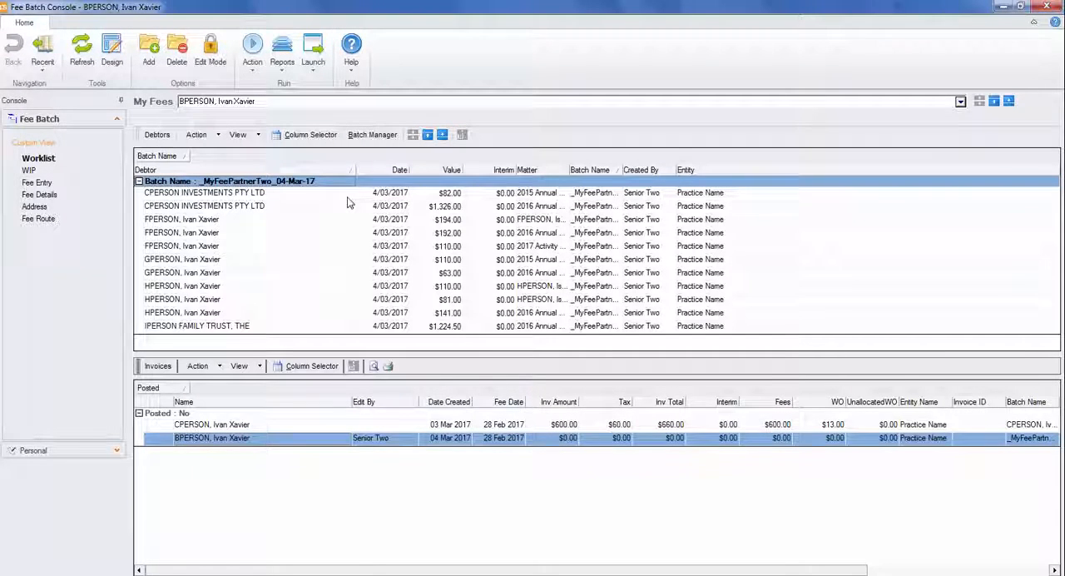
double_click(241, 442)
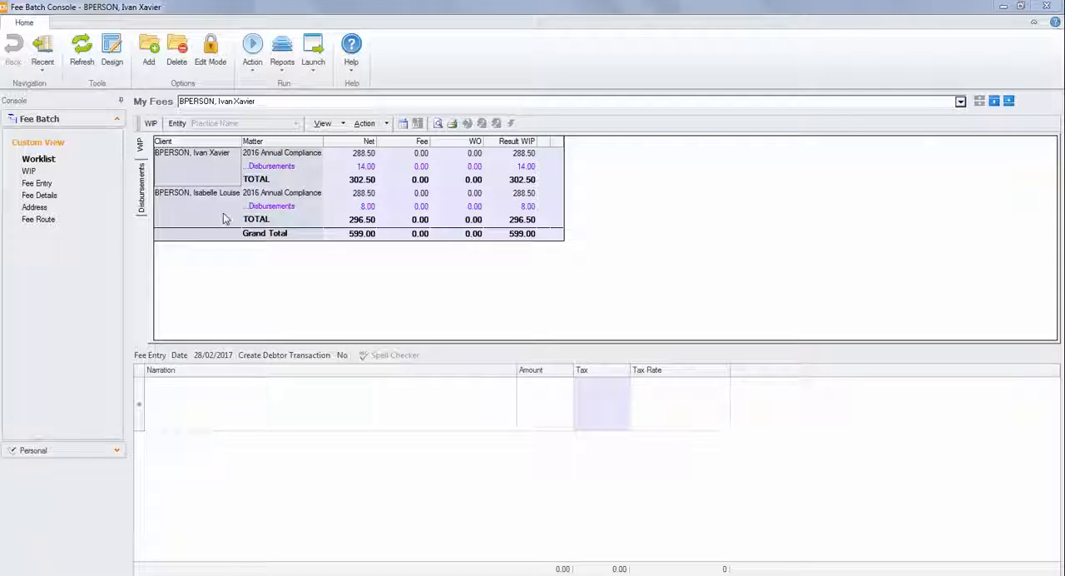
click(213, 52)
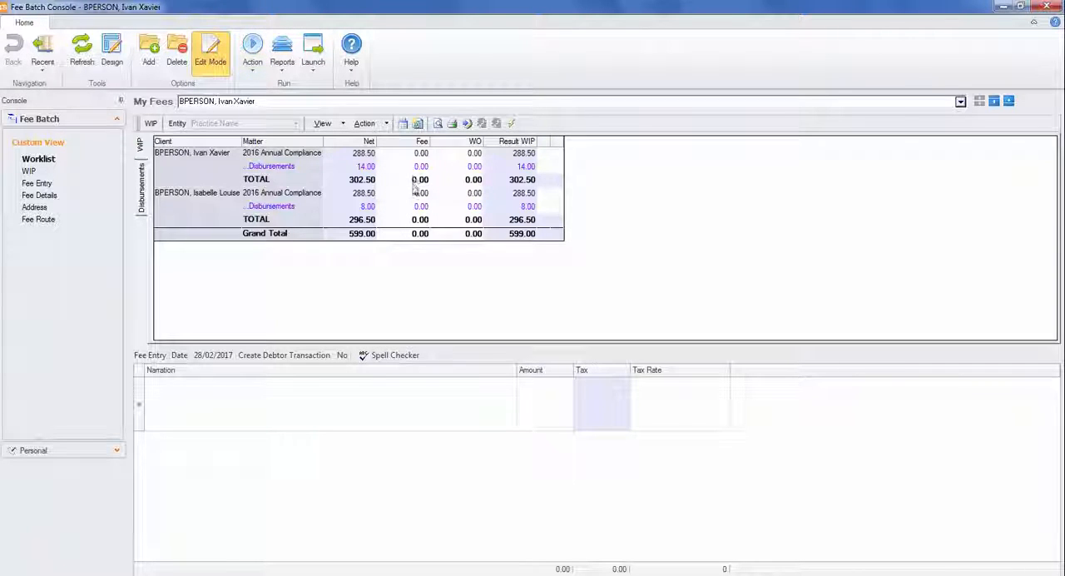
Bill both 2016 Annual Compliance matters in full within a grand total fee of 600 and paste the Professional Fees narration for 30th June 2016.
double_click(417, 155)
double_click(416, 193)
click(419, 234)
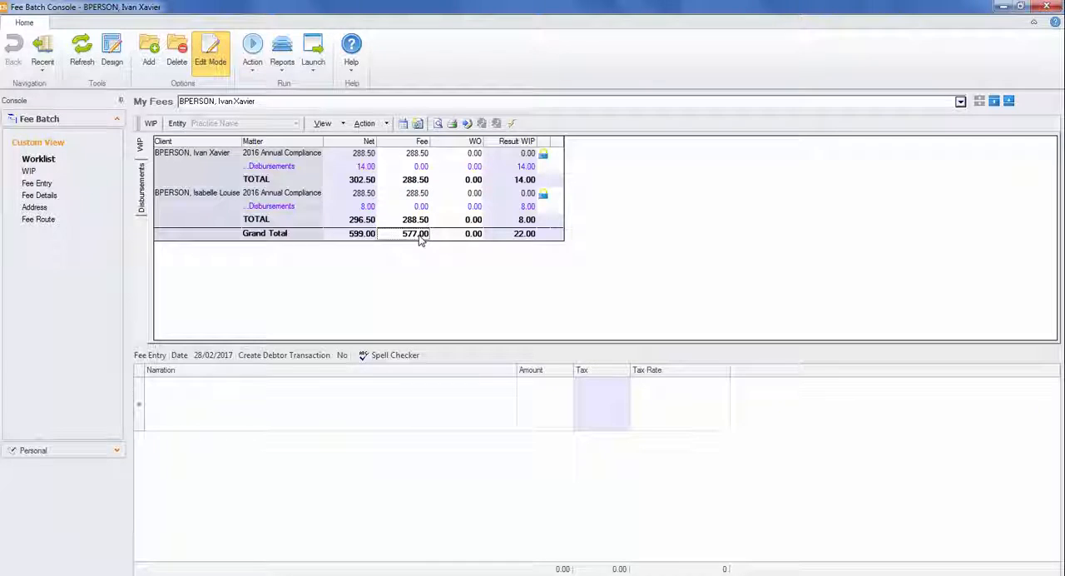
text(600)
key(Return)
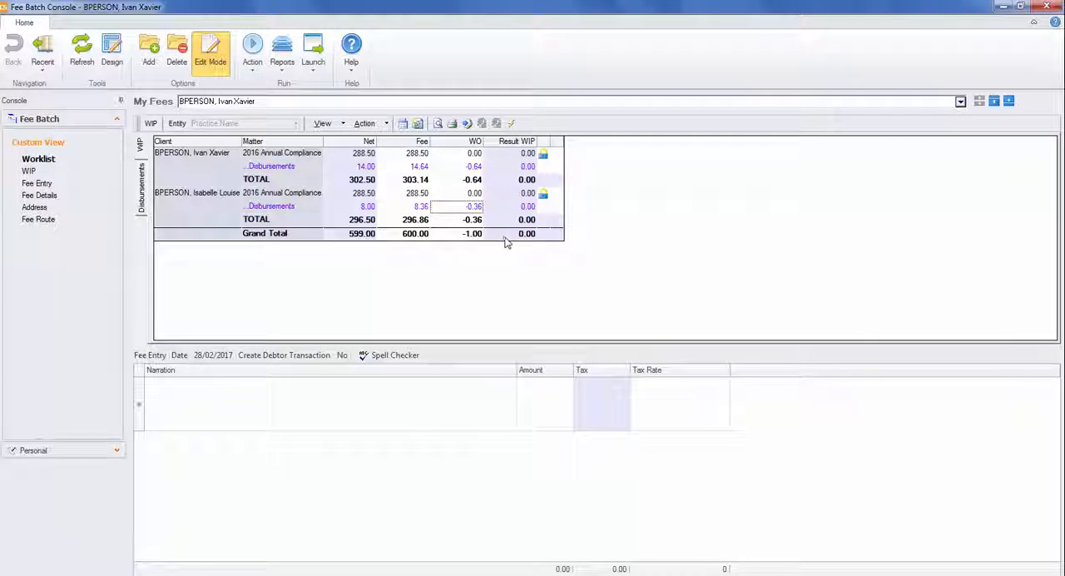
click(312, 402)
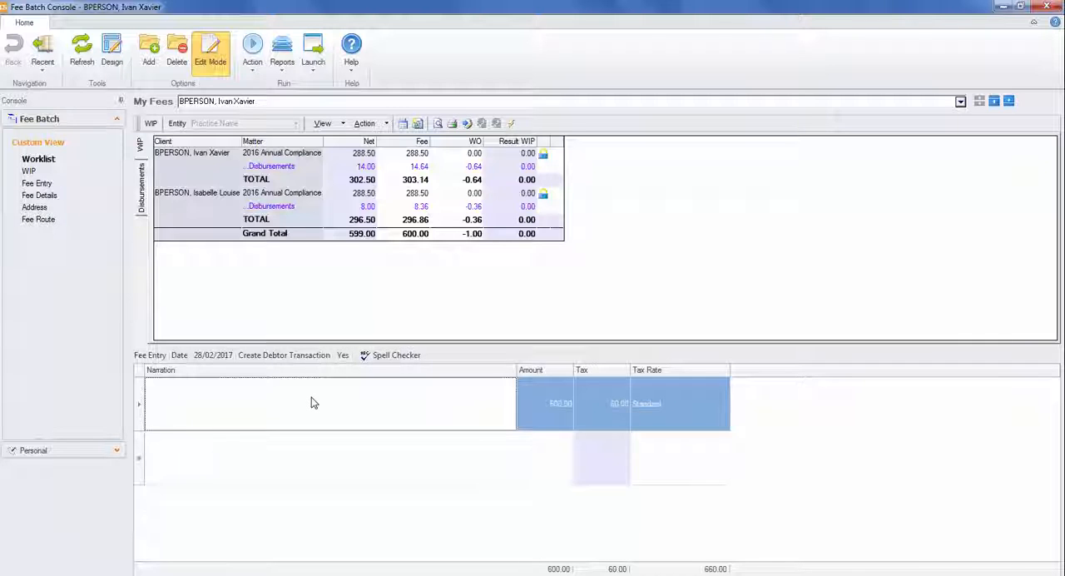
text(Professional Fees Preparation and lodgement of Financial Statements and Income Tax Returns for the year ended 30th June 2016.)
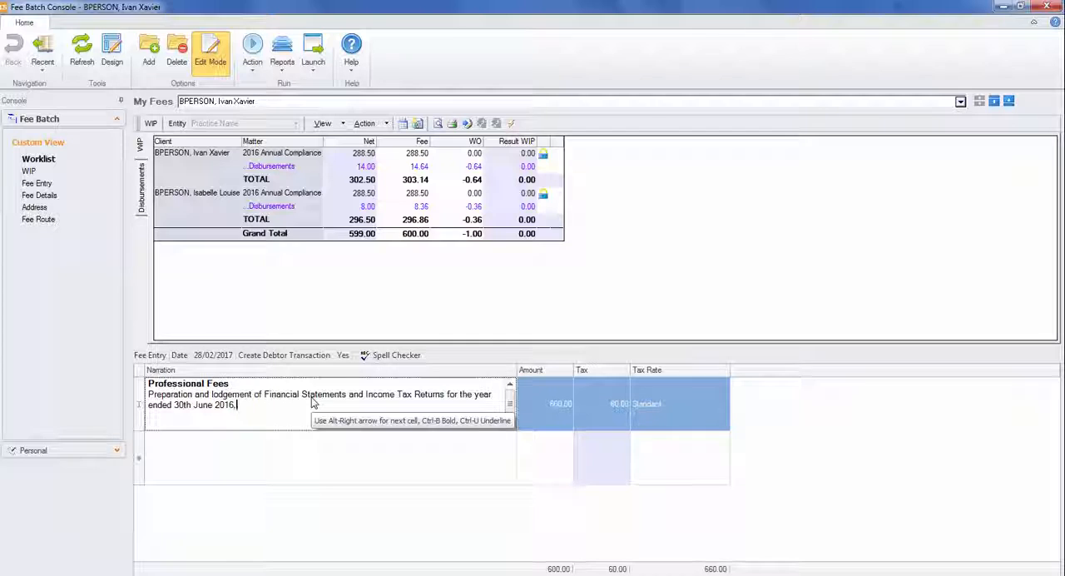
Limit the fee list to debtors only and raise a fee for CPERSON INVESTMENTS PTY LTD from it.
click(960, 101)
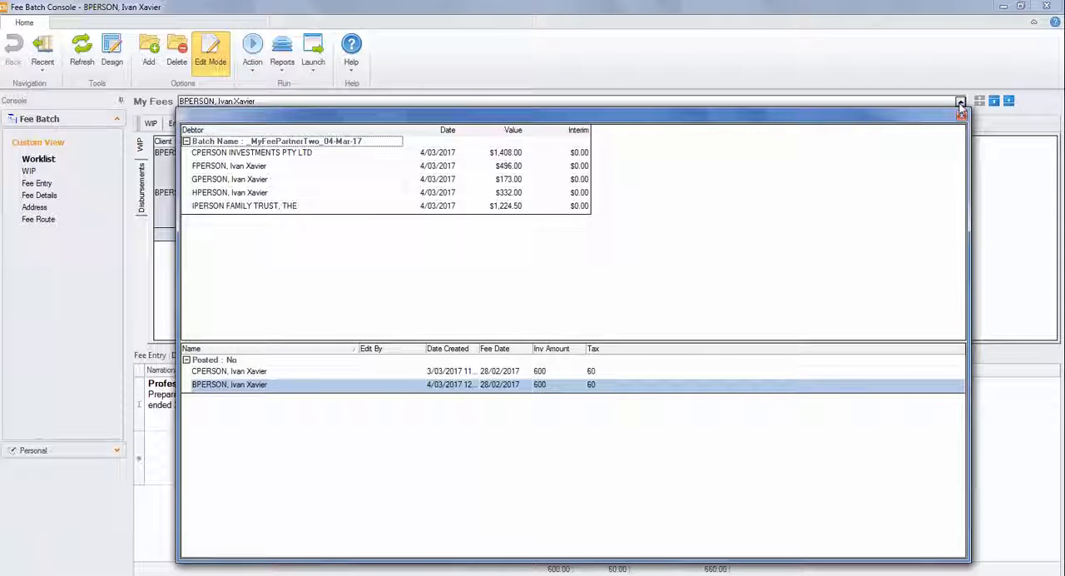
click(961, 103)
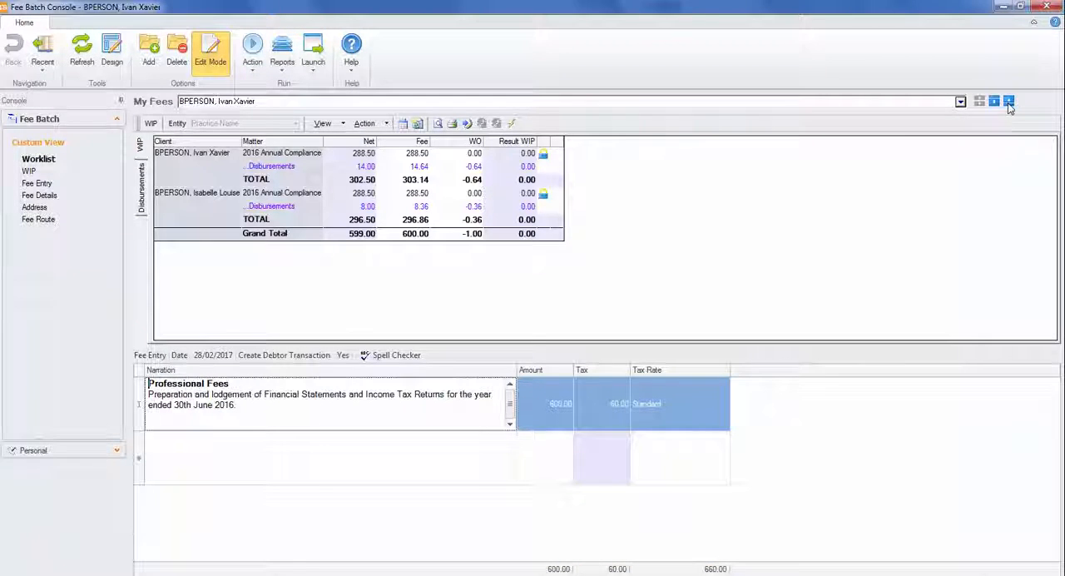
click(960, 103)
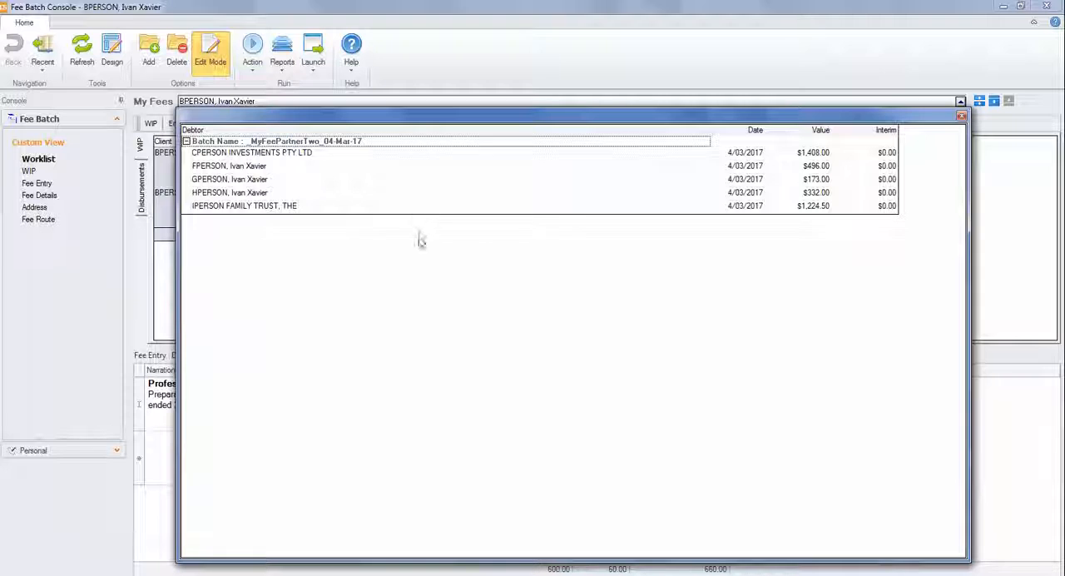
click(397, 155)
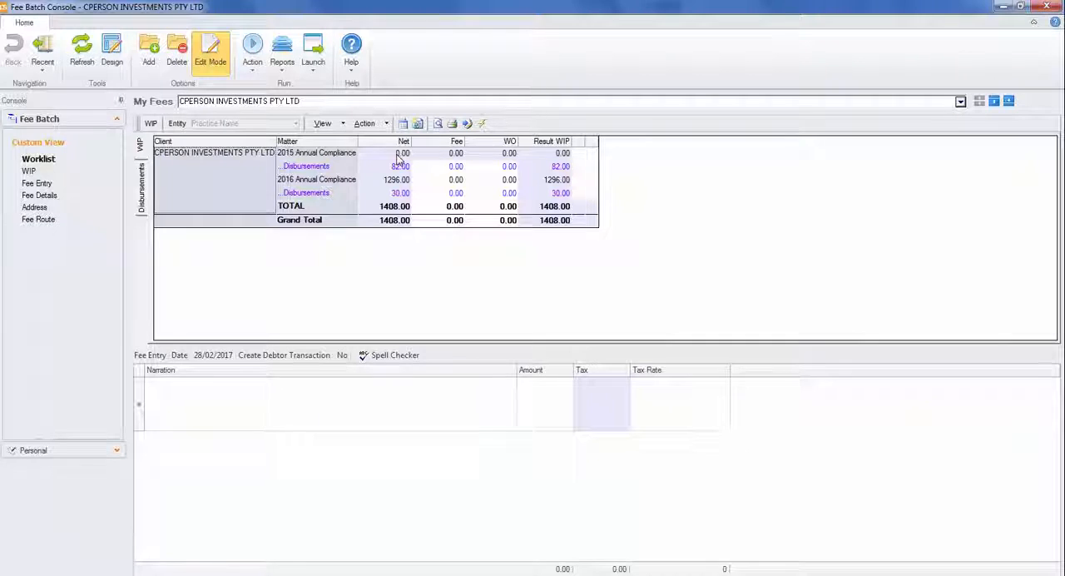
Bill the full net amounts of the 2016 Annual Compliance matter and of both the 2015 and 2016 disbursements.
double_click(446, 181)
double_click(448, 169)
double_click(451, 193)
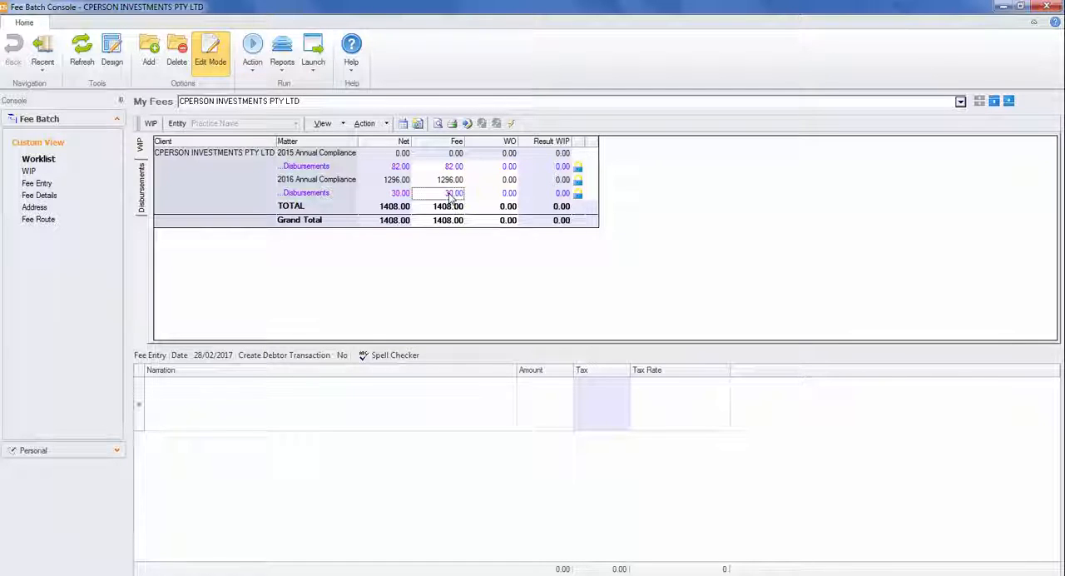
Examine the allocation details of the 2016 Annual Compliance fee, including its fee earners and milestones.
right_click(449, 181)
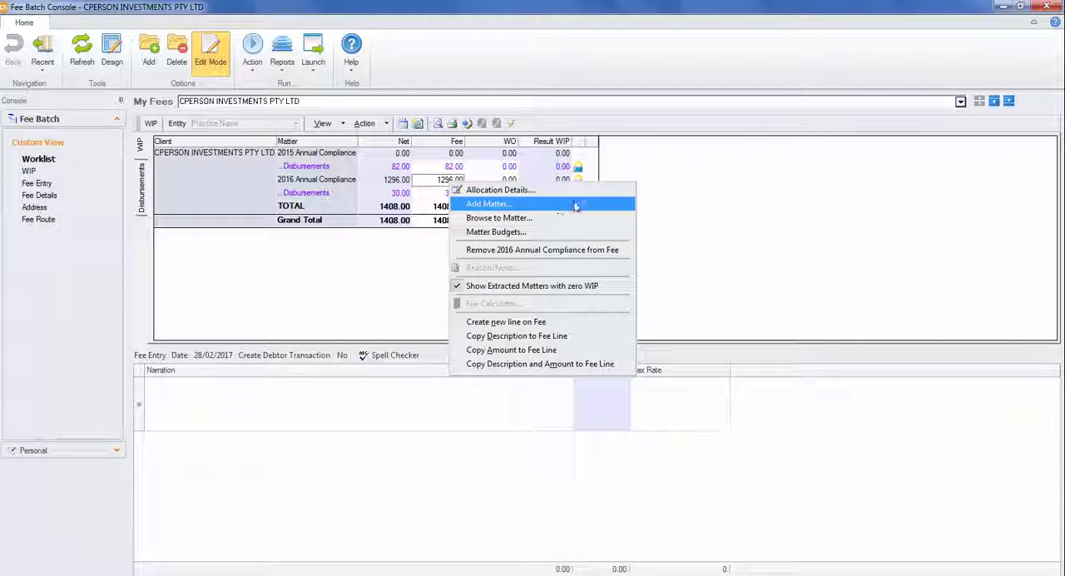
click(583, 192)
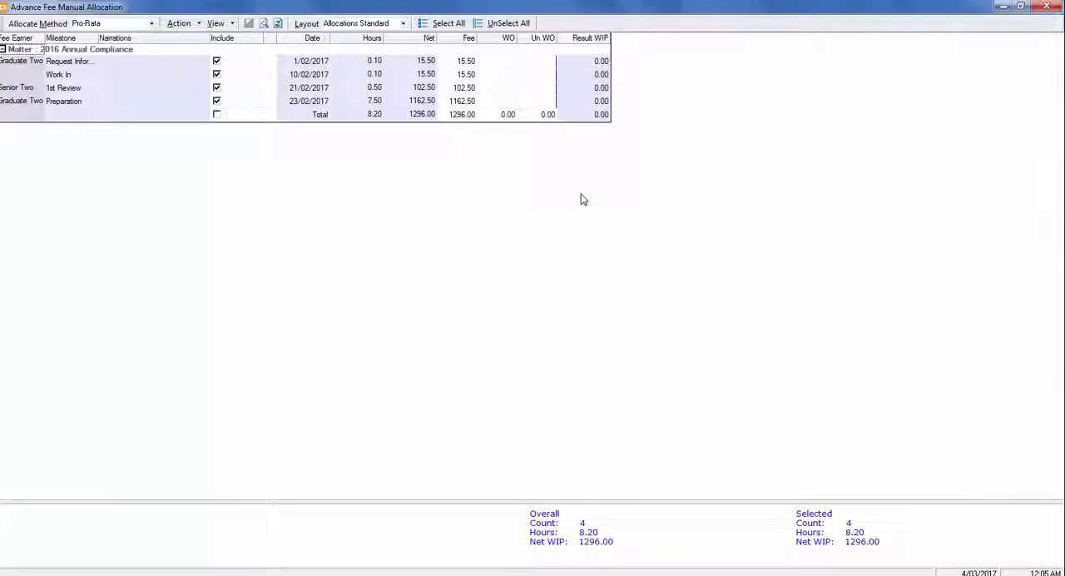
click(1048, 8)
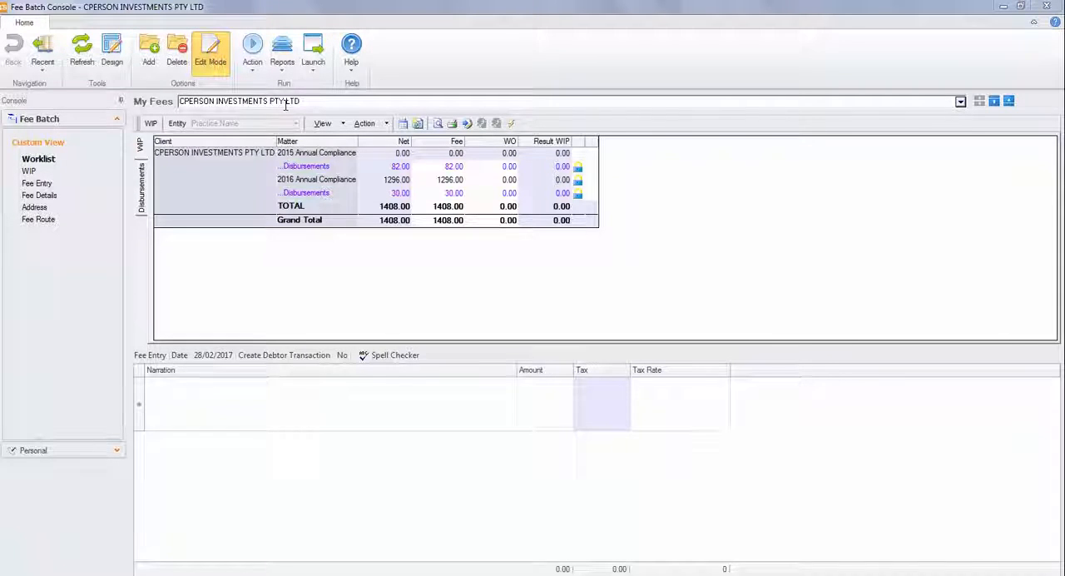
Delete the fee raised for CPERSON INVESTMENTS PTY LTD.
click(178, 64)
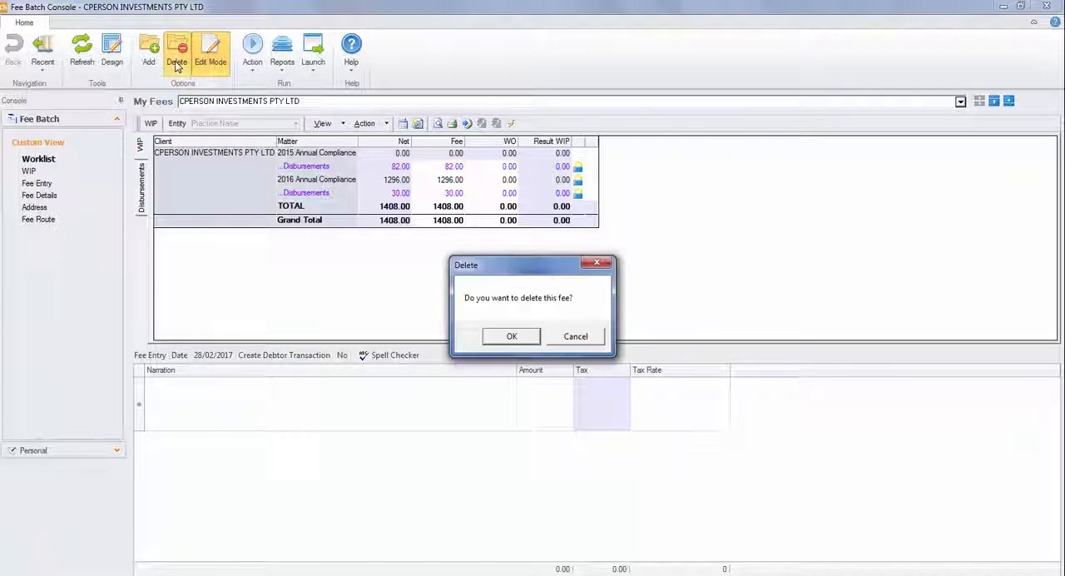
click(499, 342)
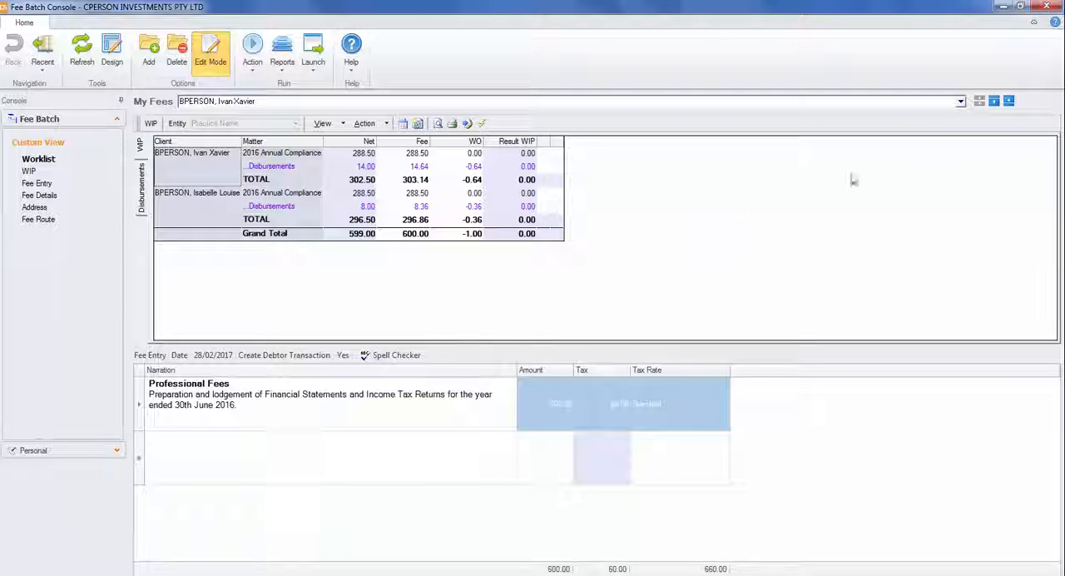
Remove both CPERSON INVESTMENTS PTY LTD matters from the worklist.
click(960, 101)
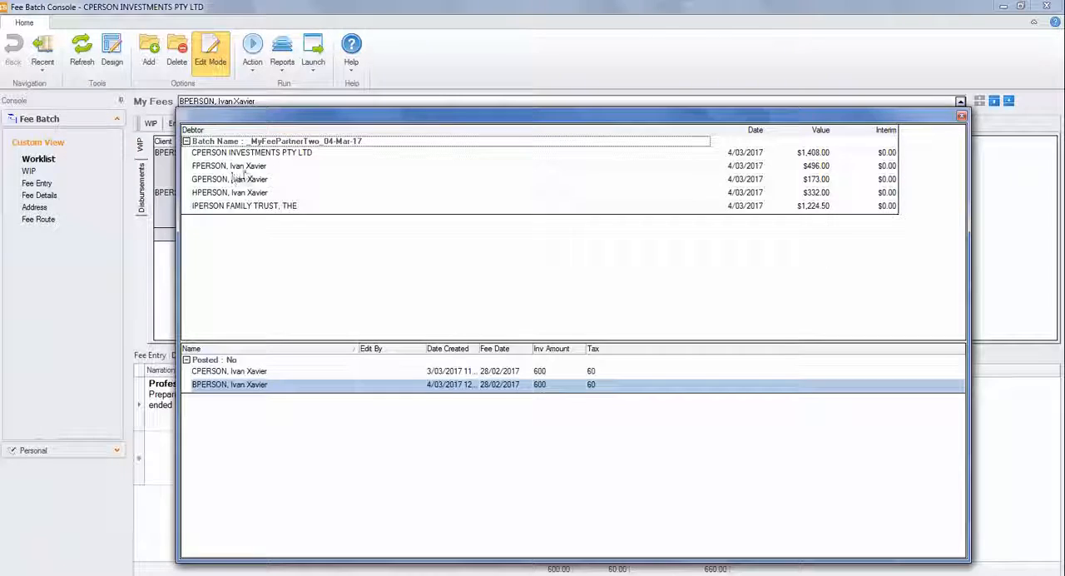
click(962, 115)
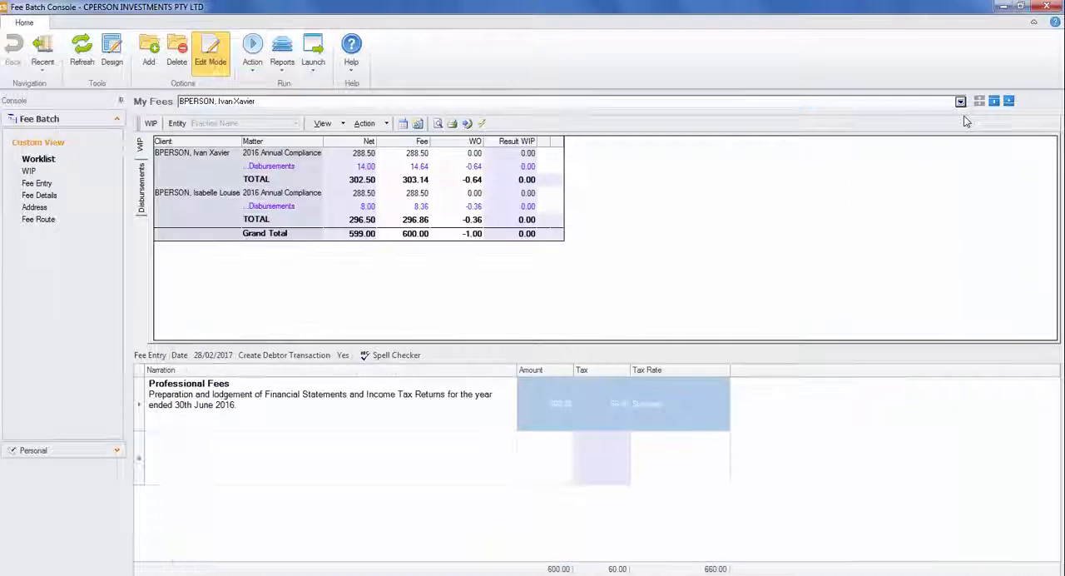
click(47, 170)
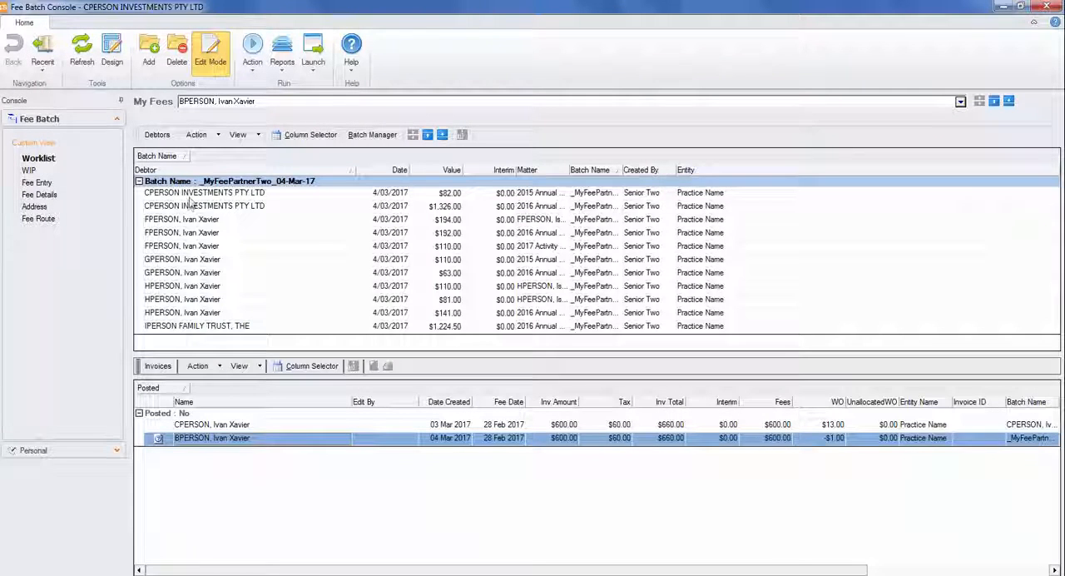
ctrl+click(191, 209)
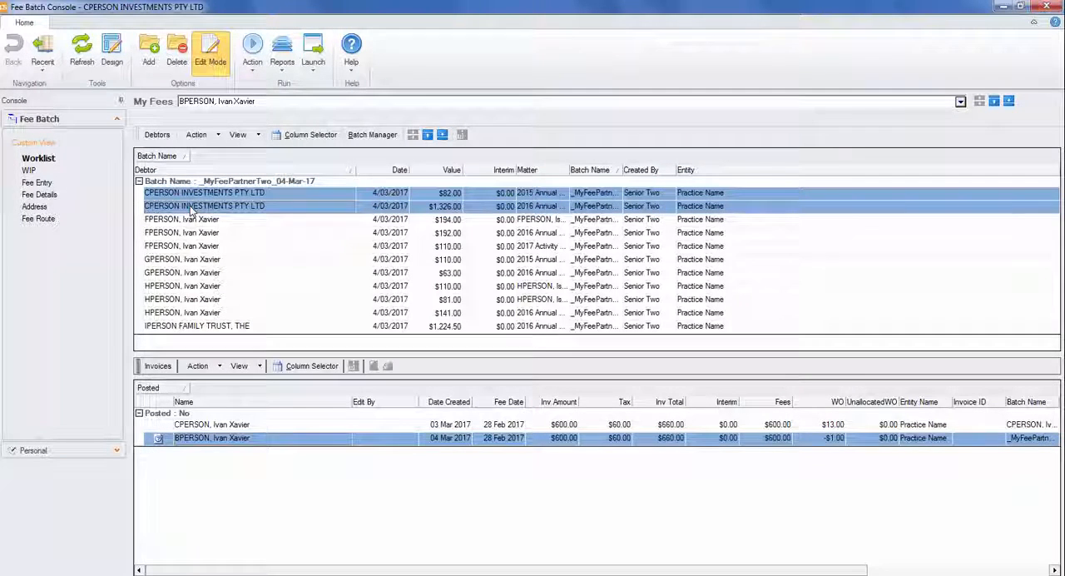
right_click(190, 209)
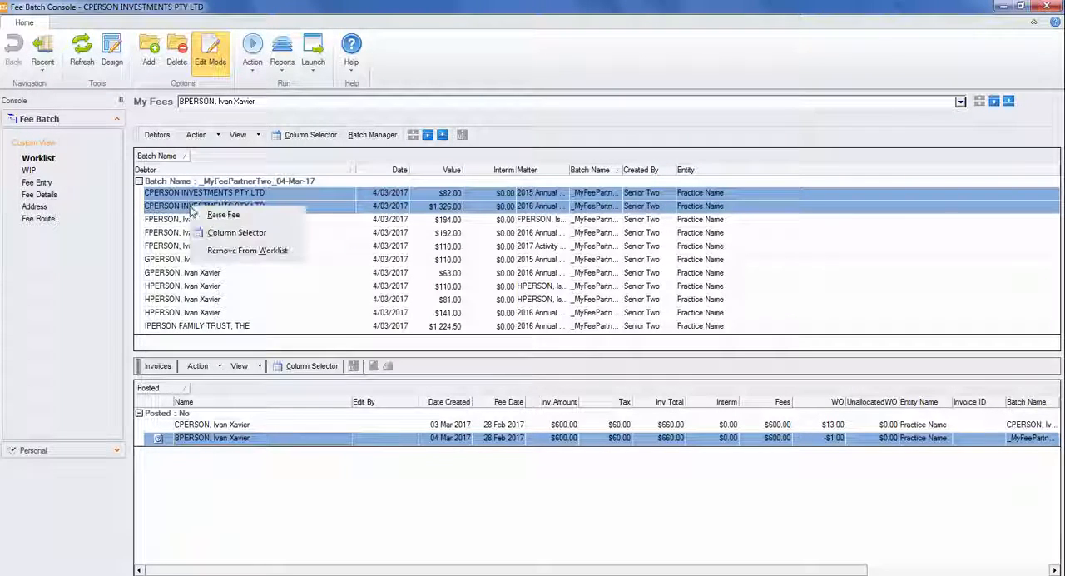
click(262, 257)
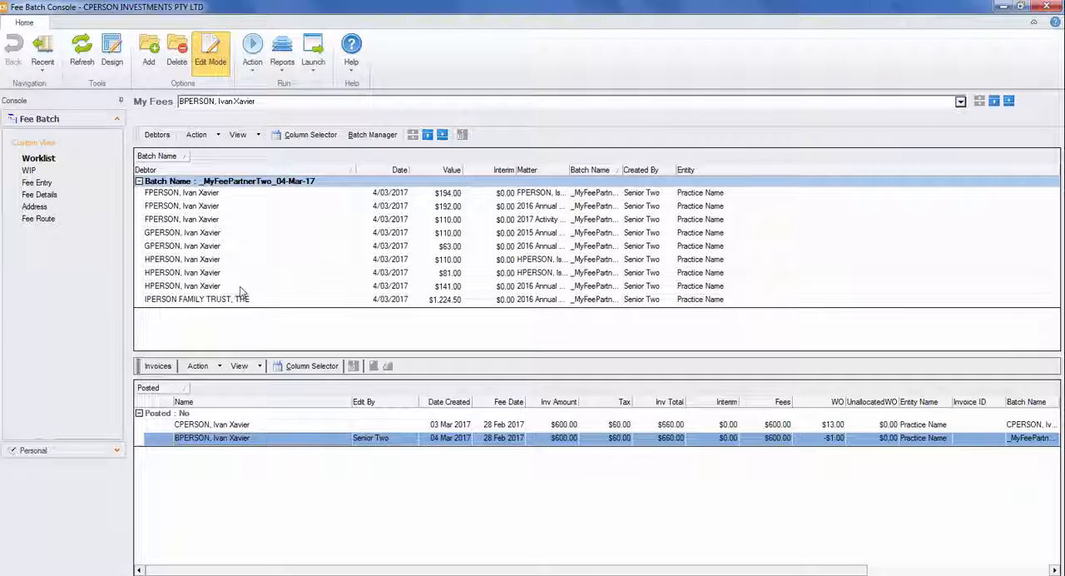
Review the debtors and raised fees in the My Fees list and return to the worklist.
click(48, 143)
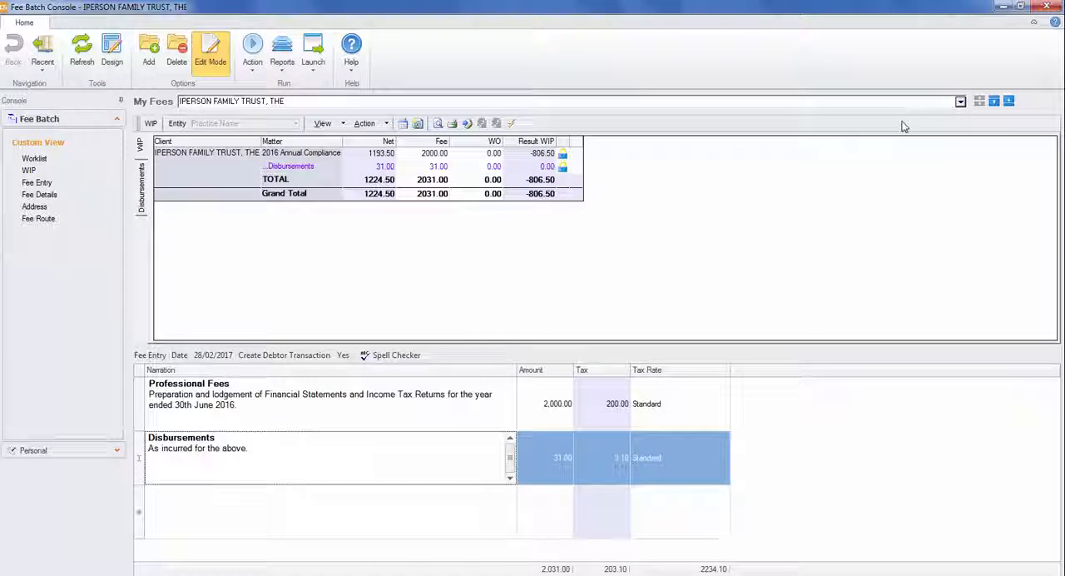
click(961, 101)
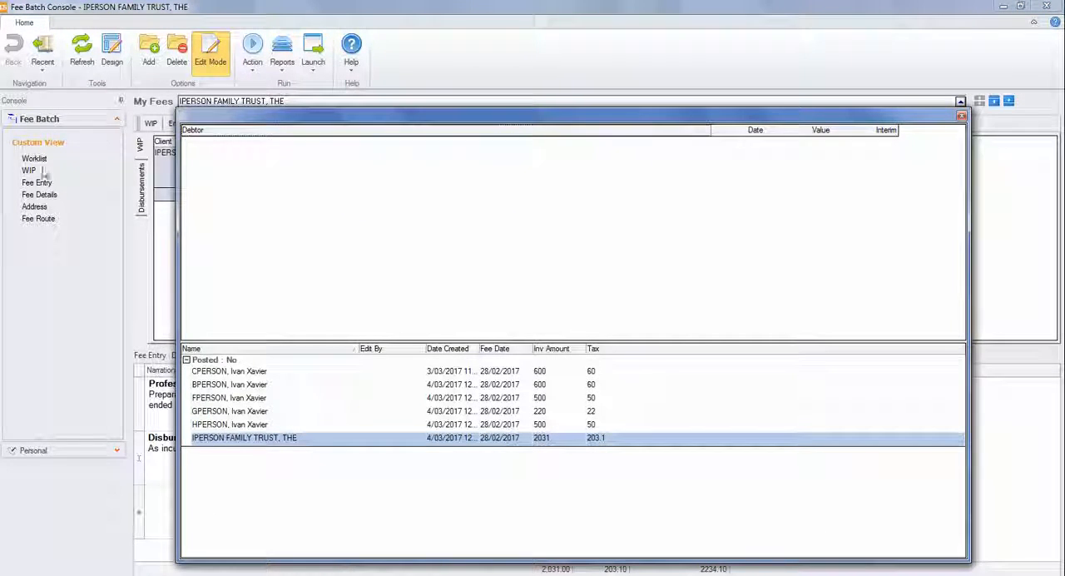
click(962, 114)
click(35, 159)
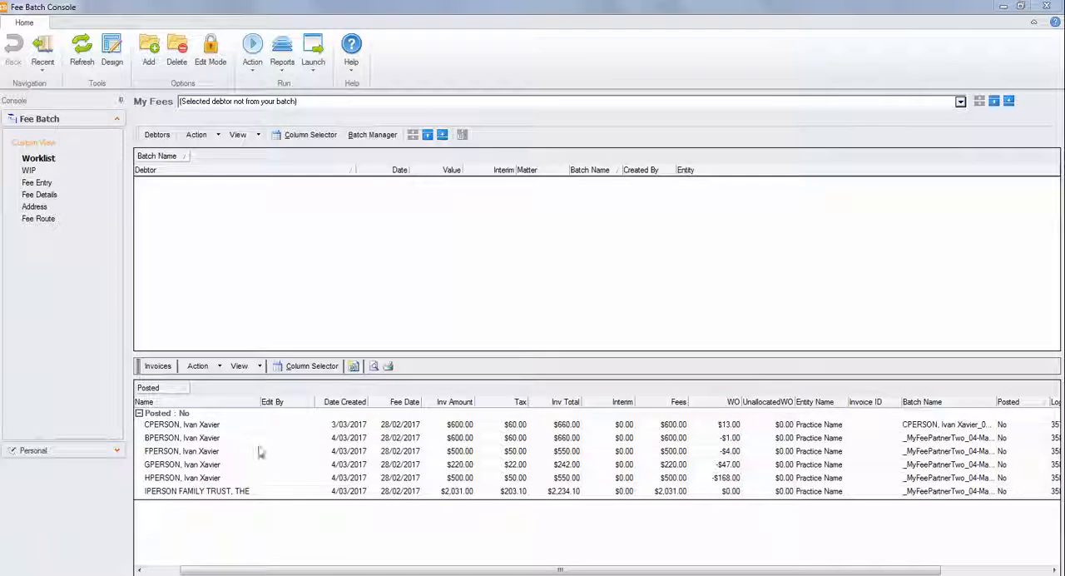
Check which actions are available for the first two invoices selected together from different batches.
click(231, 428)
ctrl+click(231, 440)
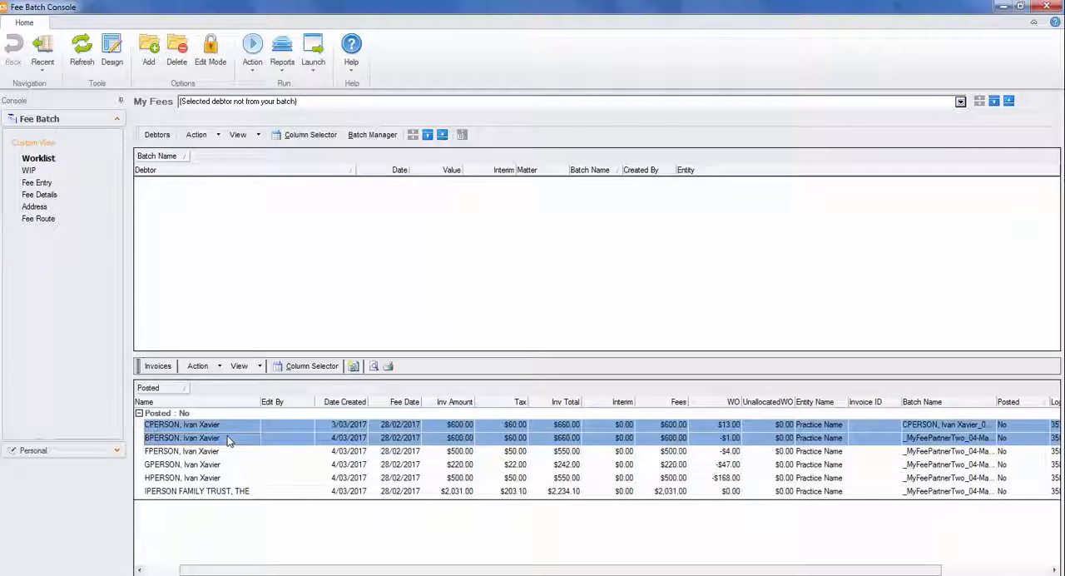
right_click(226, 436)
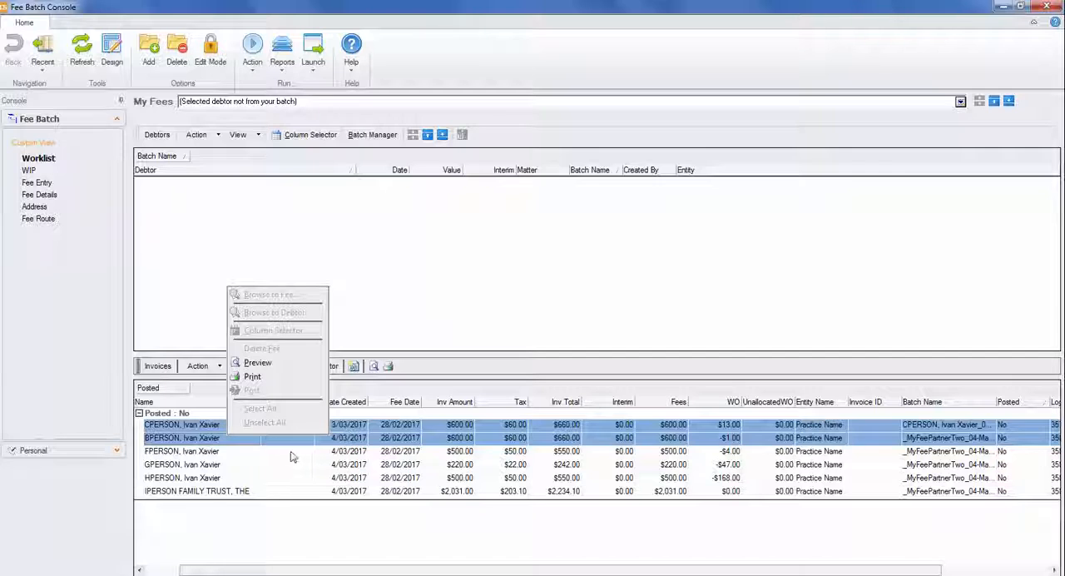
click(241, 439)
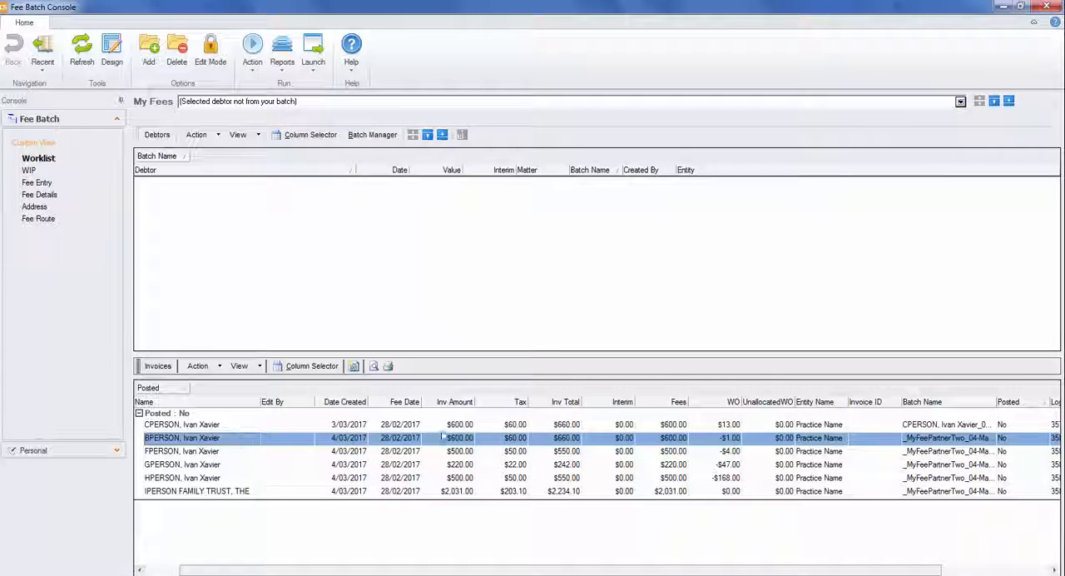
Sort the invoices by batch name and group them by it beneath the posted status.
click(926, 406)
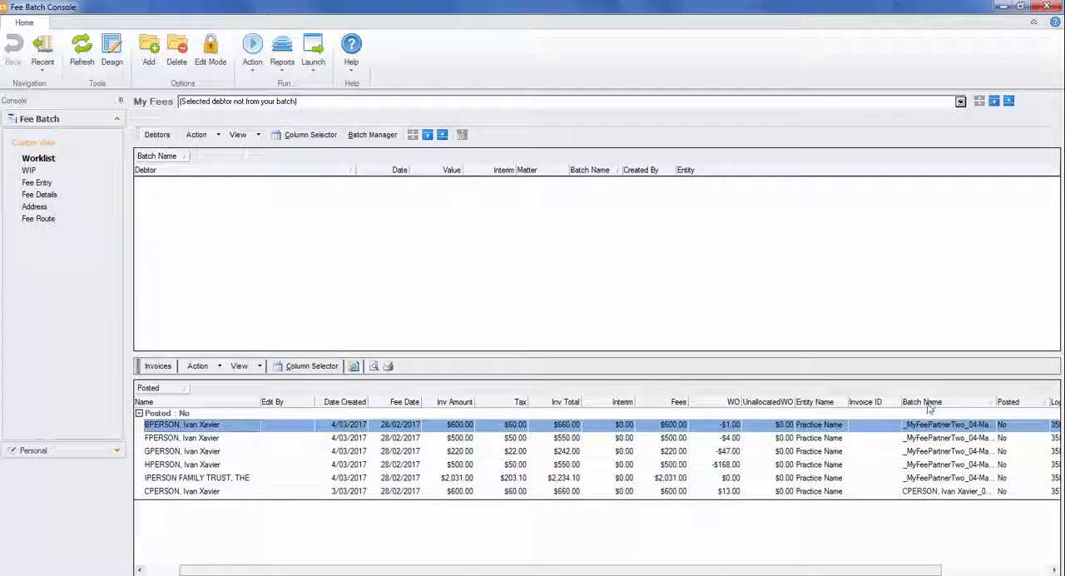
click(930, 406)
drag(926, 405, 204, 391)
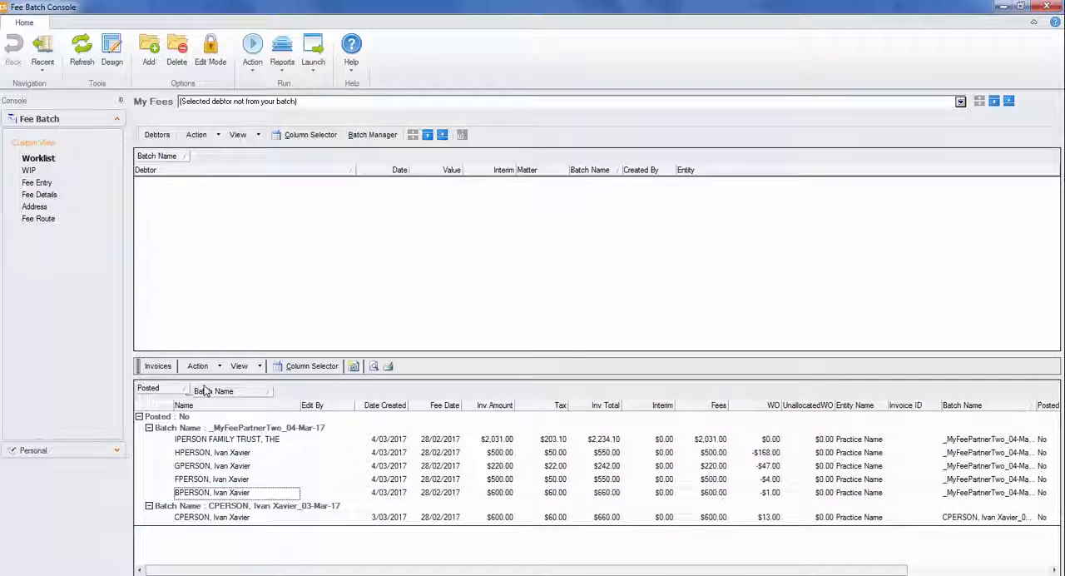
Check the actions available for single invoices and for all invoices of the _MyFeePartnerTwo_04-Mar-17 batch.
click(233, 518)
right_click(233, 517)
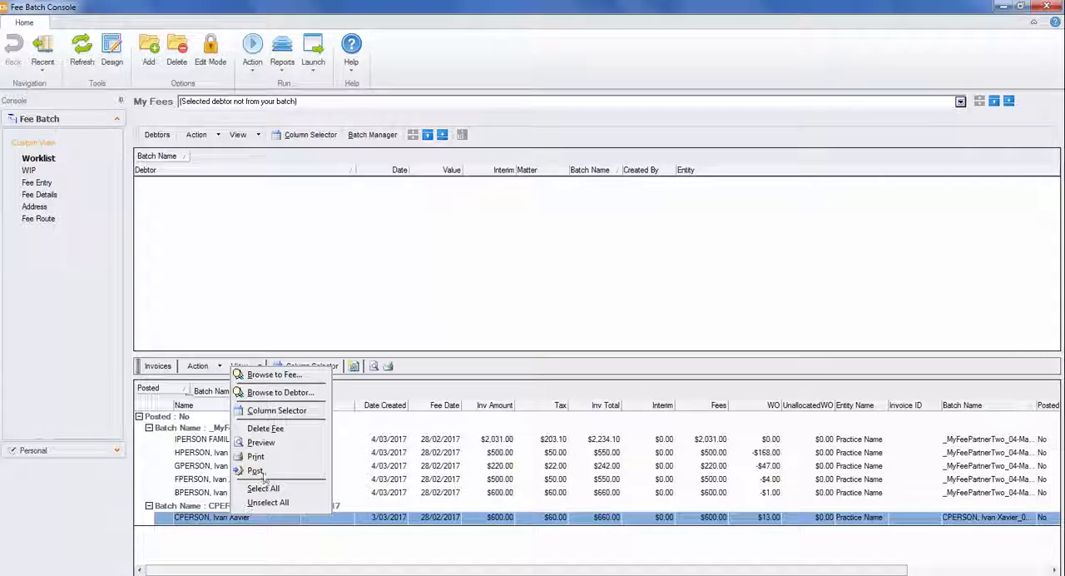
click(216, 480)
right_click(215, 481)
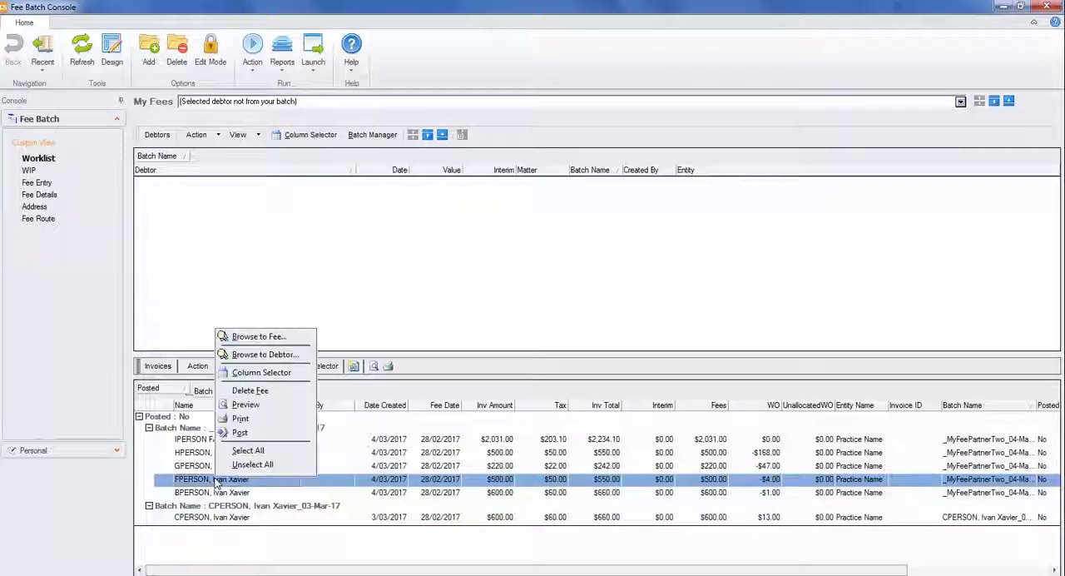
click(203, 438)
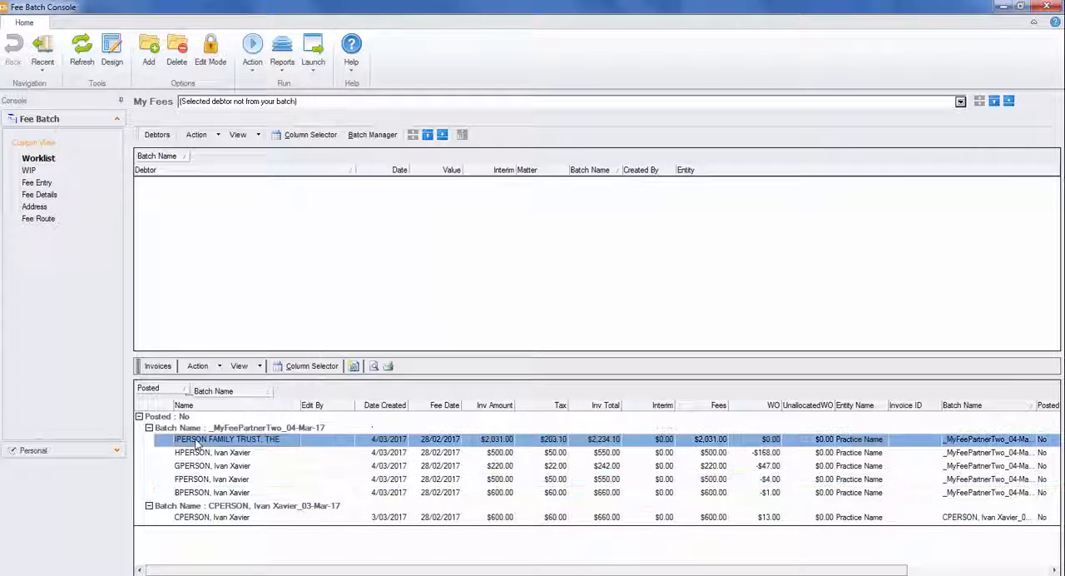
shift+click(211, 495)
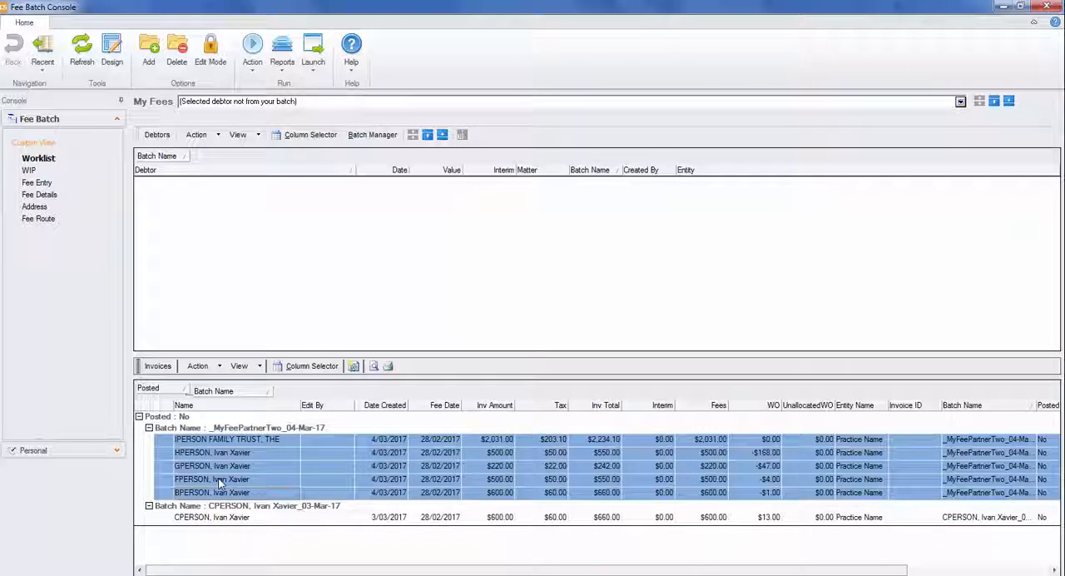
right_click(220, 481)
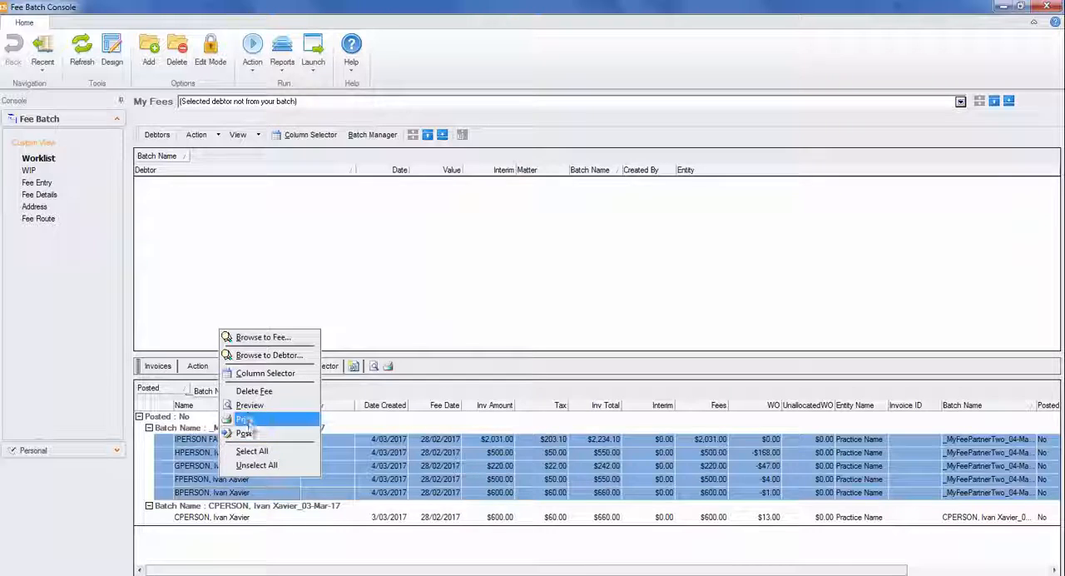
key(Escape)
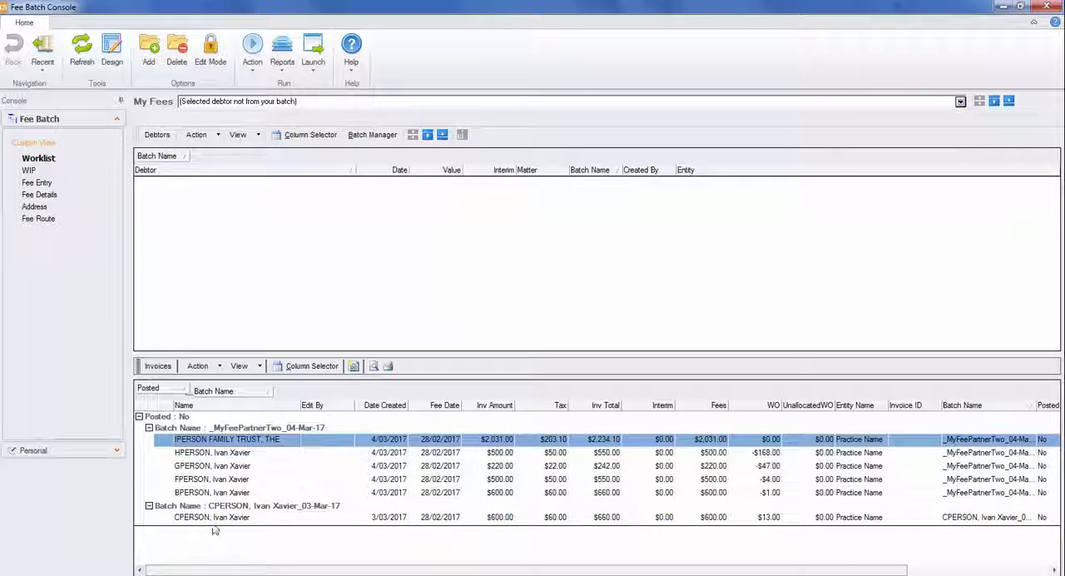
Check the actions available with the invoices of both batches selected, and return to the IPERSON FAMILY TRUST invoice.
shift+click(211, 517)
right_click(211, 517)
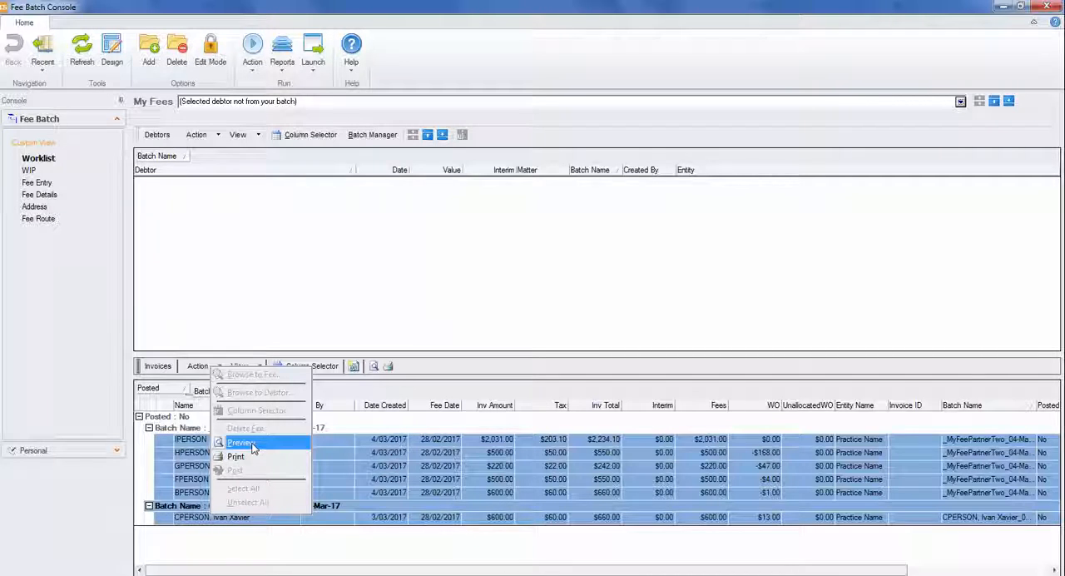
click(333, 481)
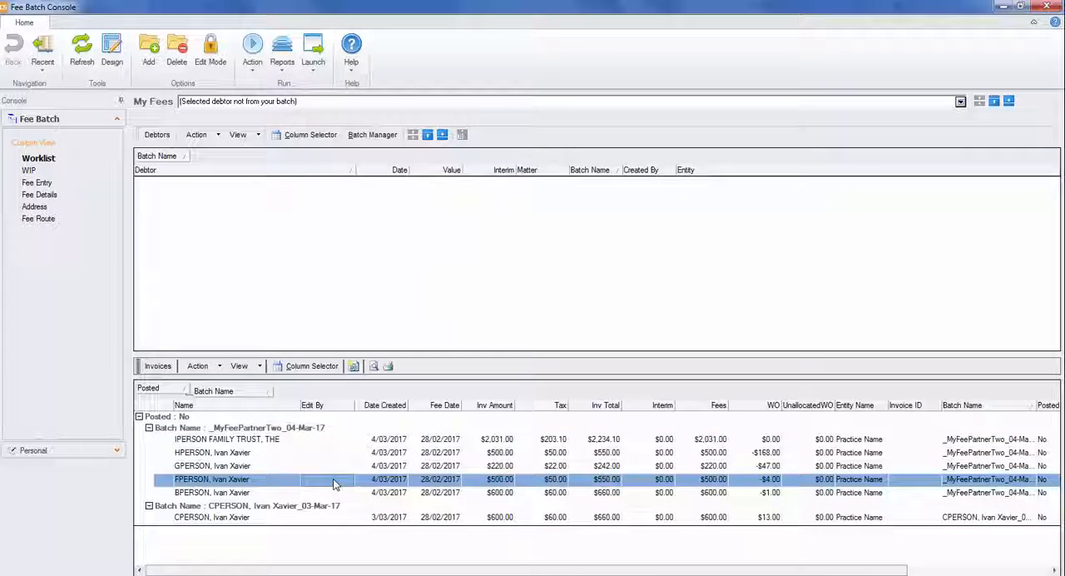
click(301, 440)
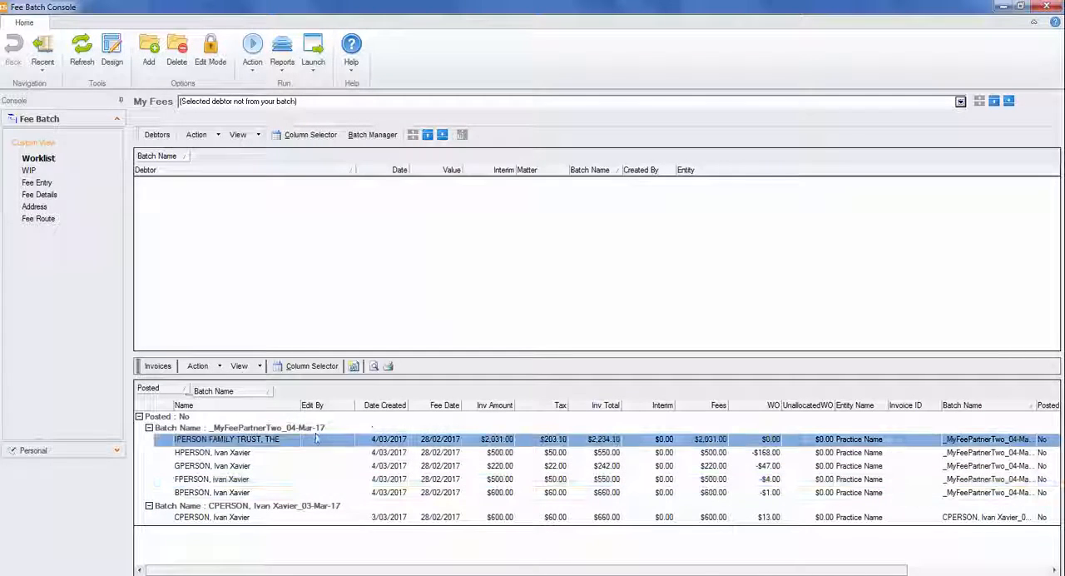
click(260, 493)
click(260, 440)
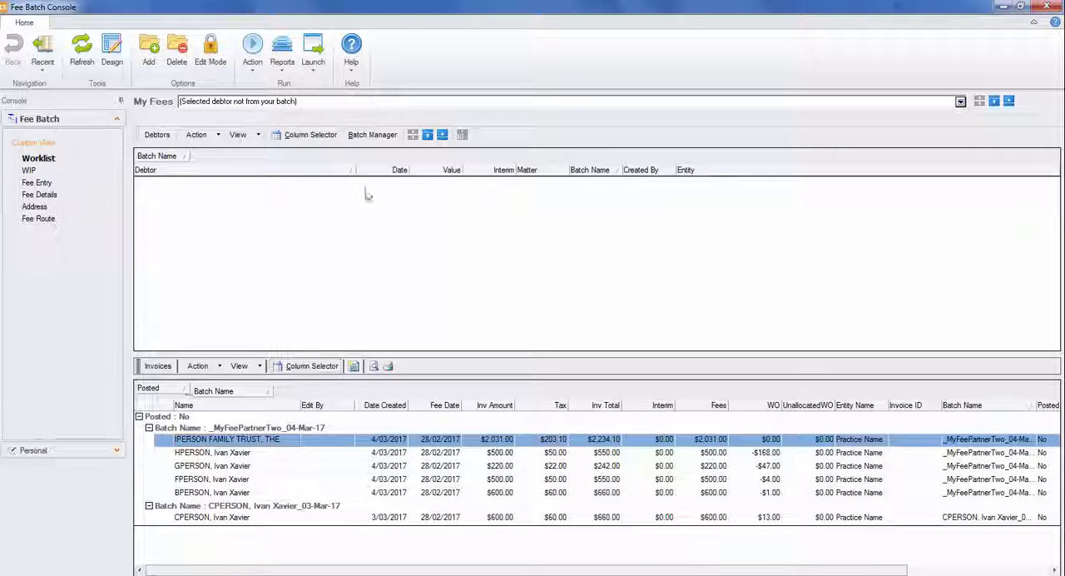
View the WIP Detail report for the _MyFeePartnerTwo_04-Mar-17 batch, limited to the Practice Name entity and without full WIP history.
click(373, 134)
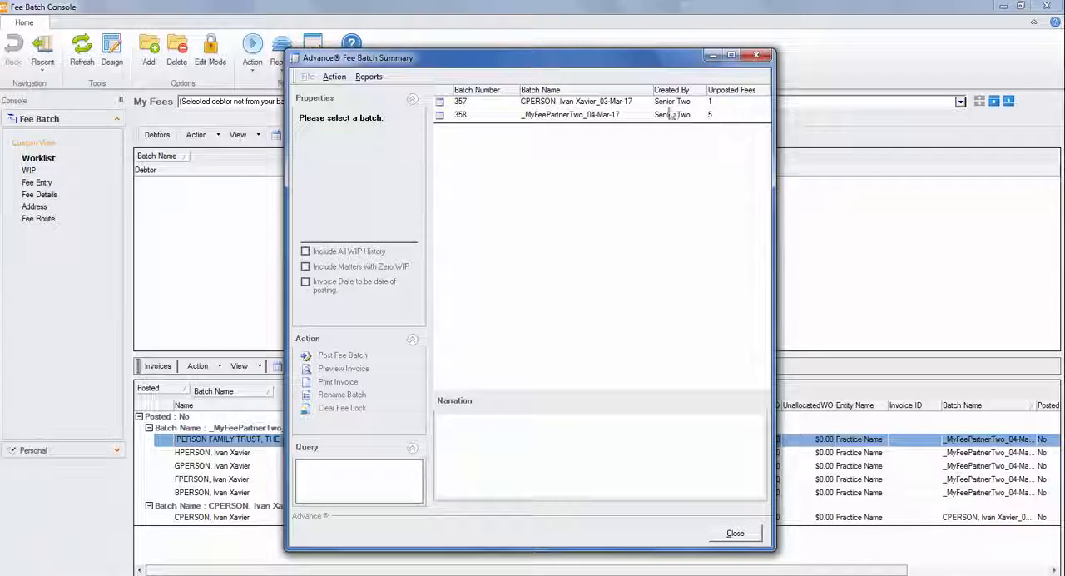
click(607, 118)
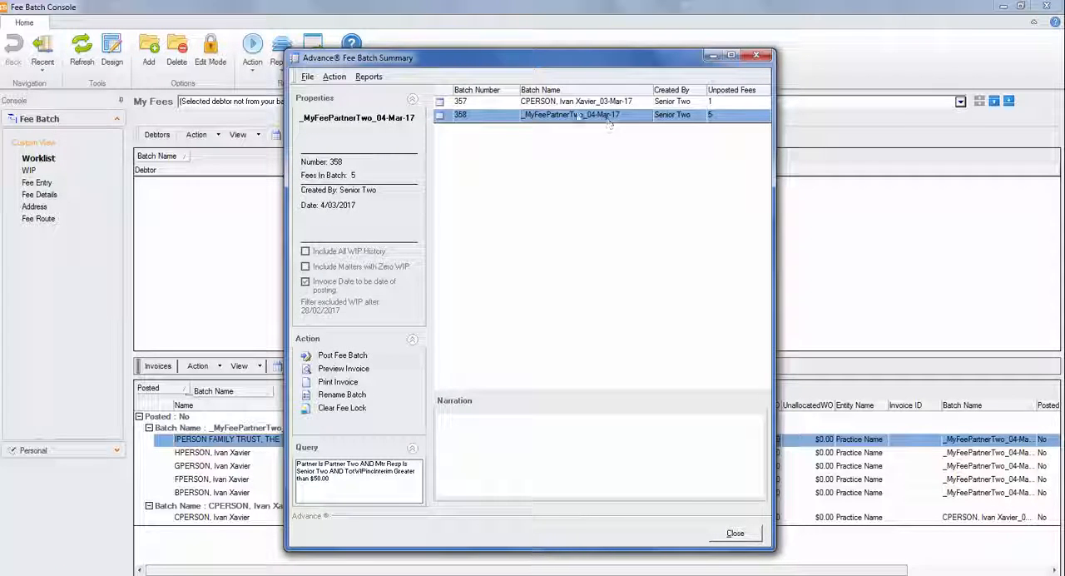
click(369, 77)
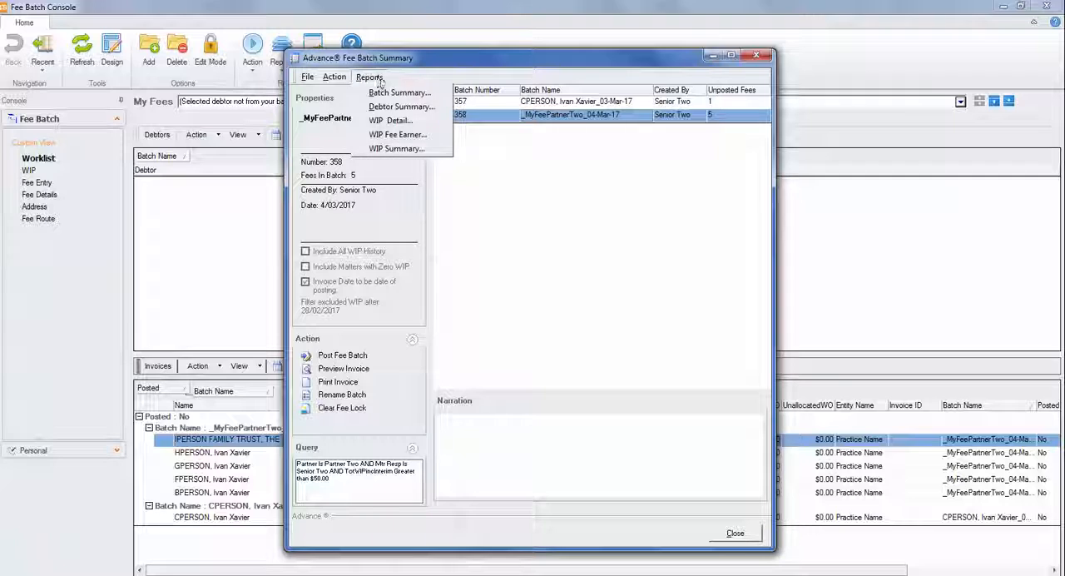
click(421, 122)
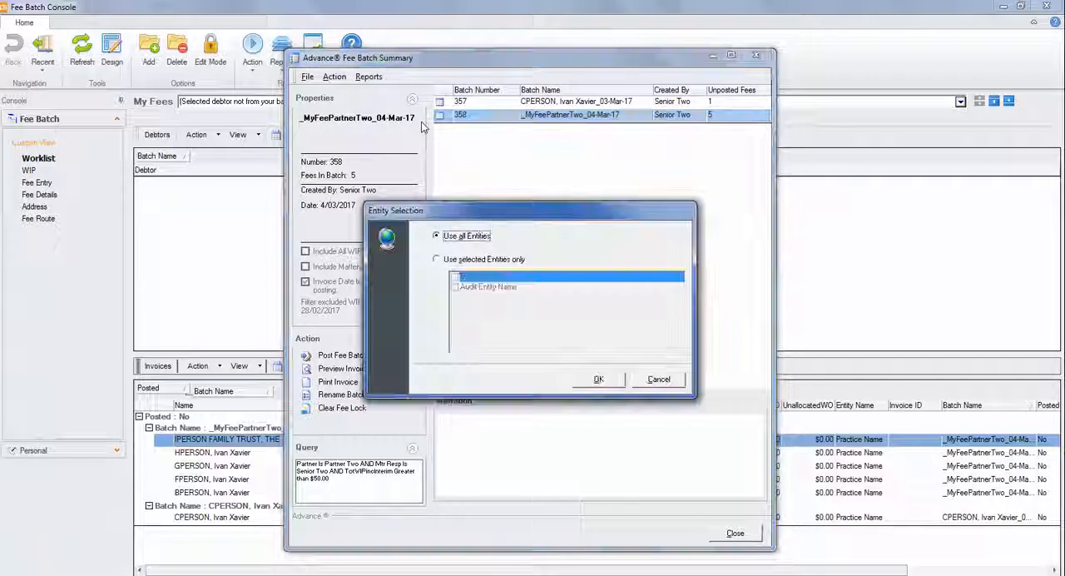
click(494, 260)
click(497, 278)
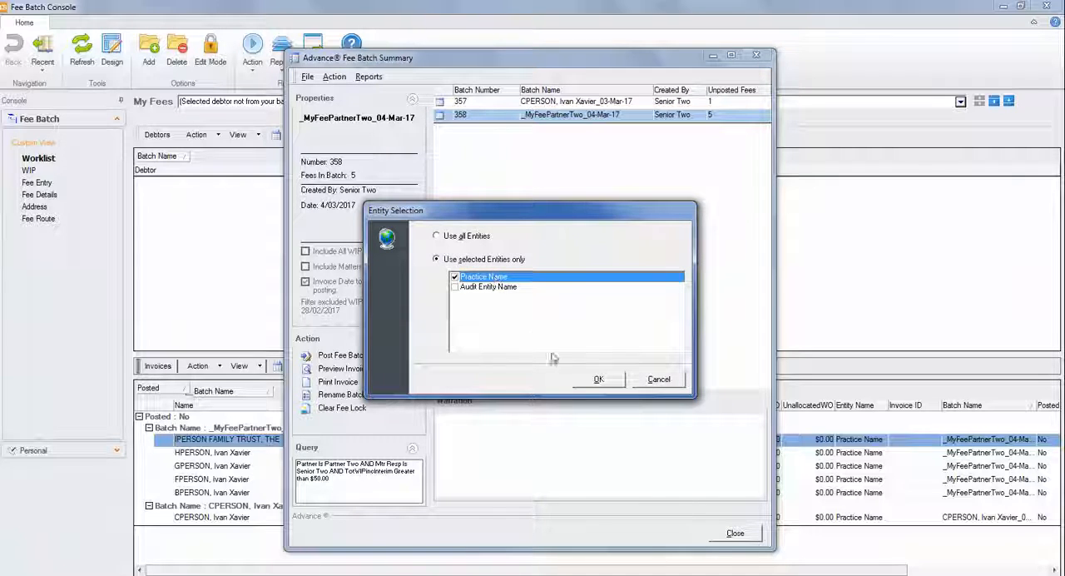
click(598, 380)
click(478, 336)
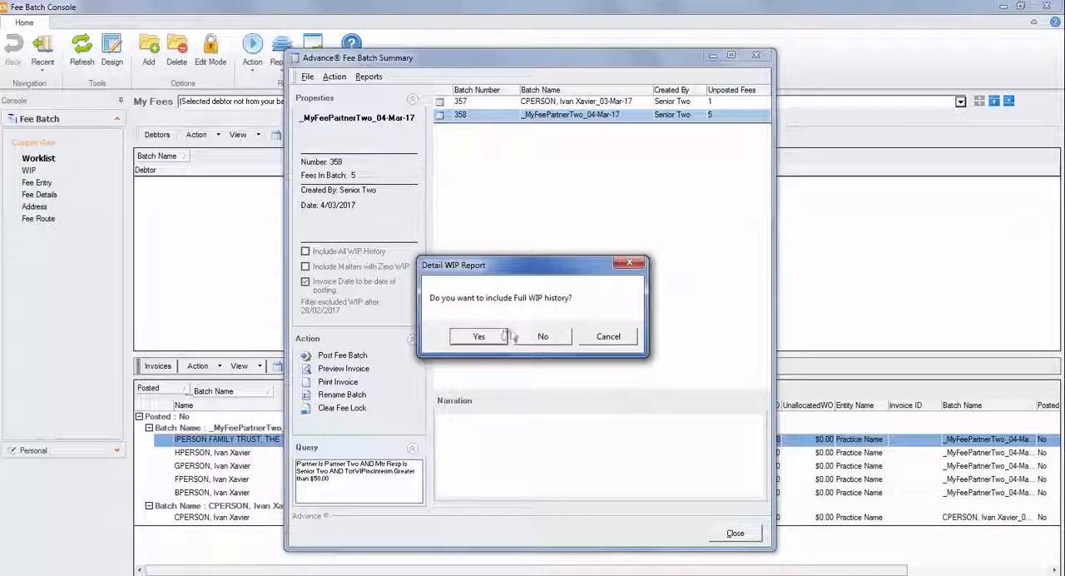
click(542, 337)
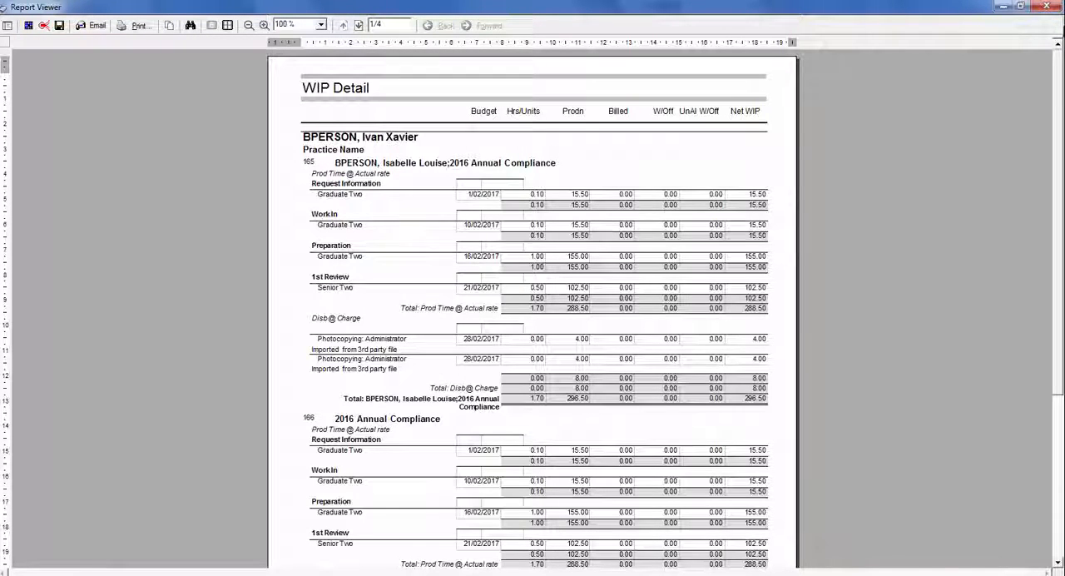
click(1056, 7)
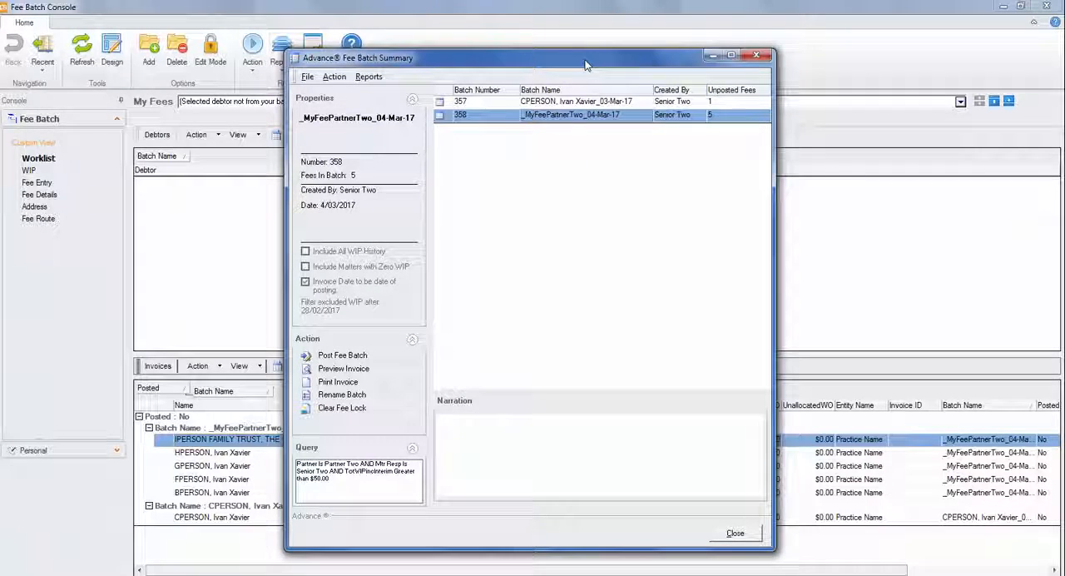
View the Batch Summary report for the _MyFeePartnerTwo_04-Mar-17 batch and close it.
click(371, 77)
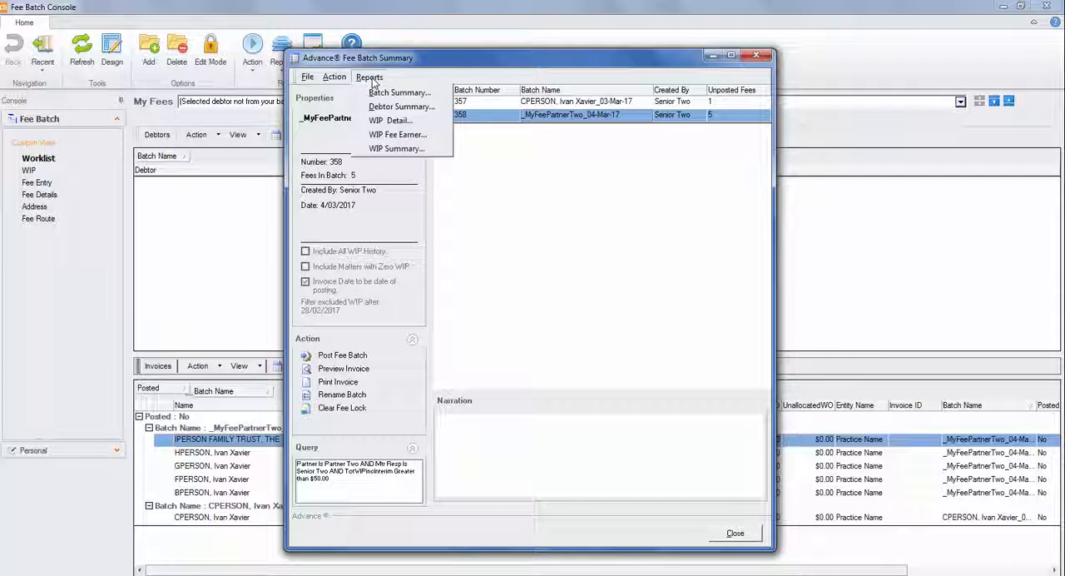
click(426, 96)
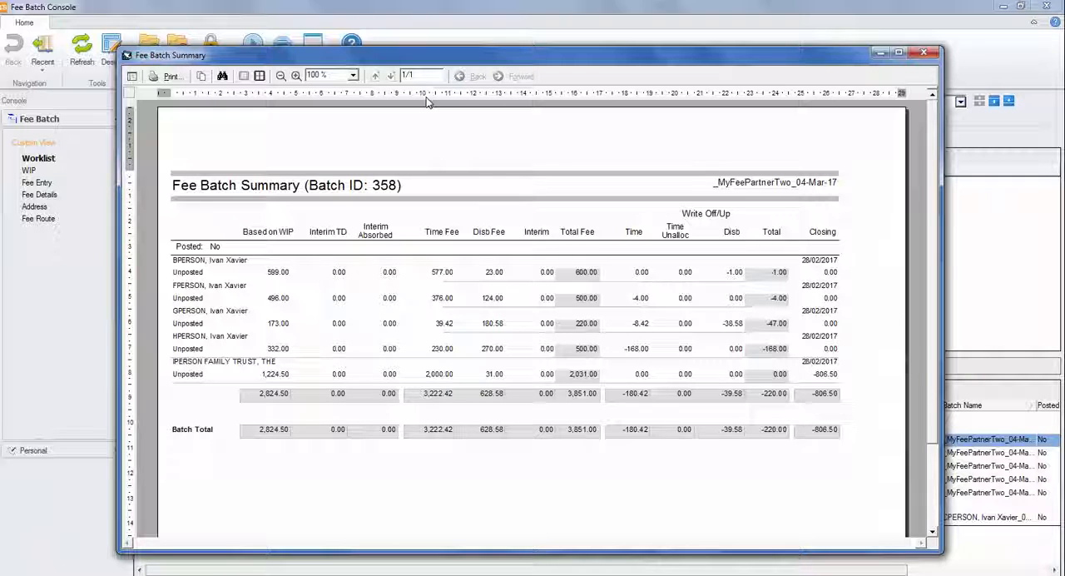
click(924, 53)
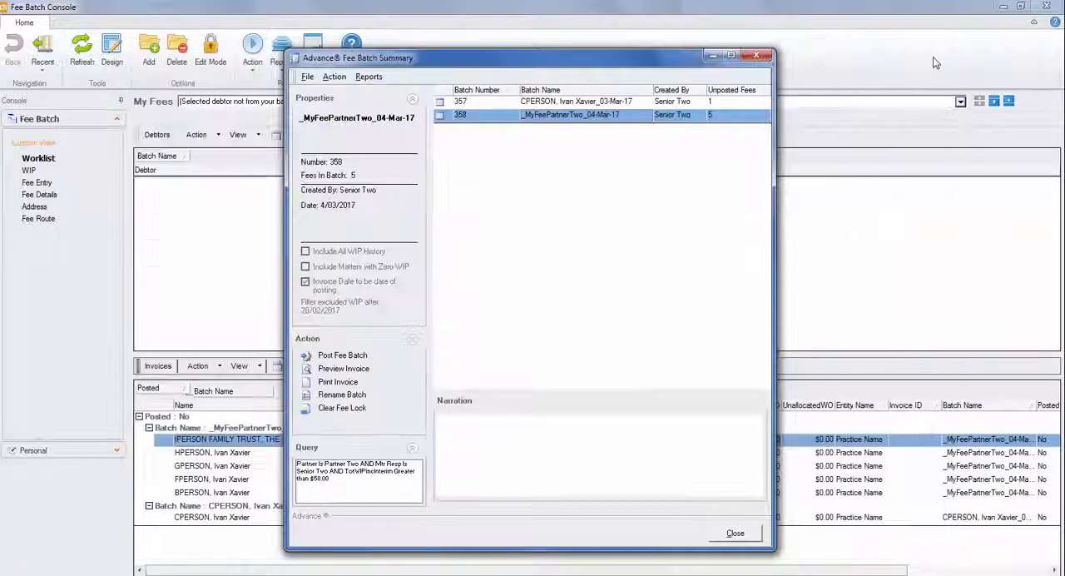
View the Debtor Summary report for the _MyFeePartnerTwo_04-Mar-17 batch, close it and check which other batch reports are available.
click(370, 77)
click(398, 106)
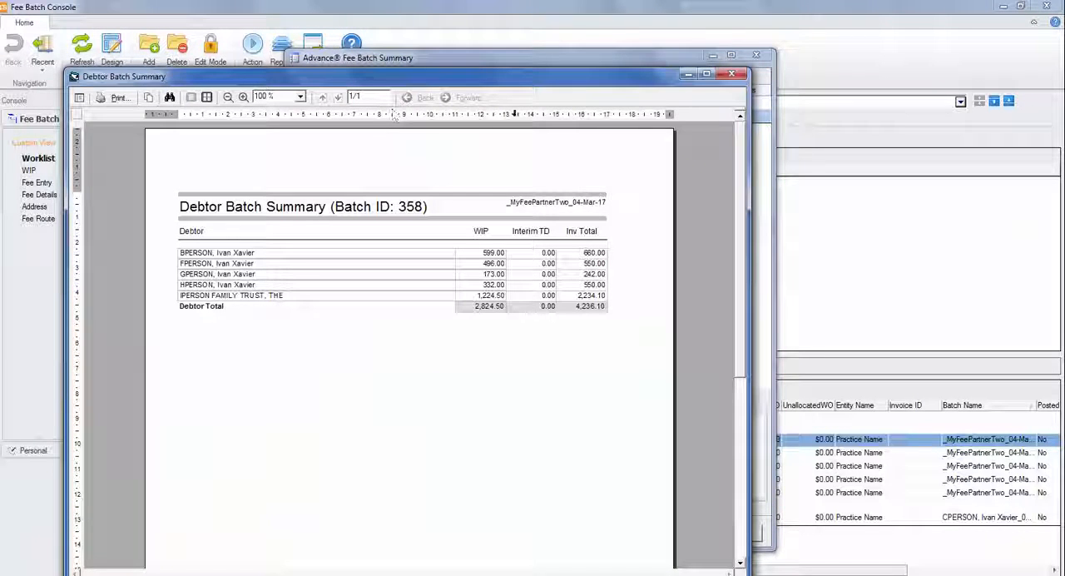
click(731, 76)
click(369, 76)
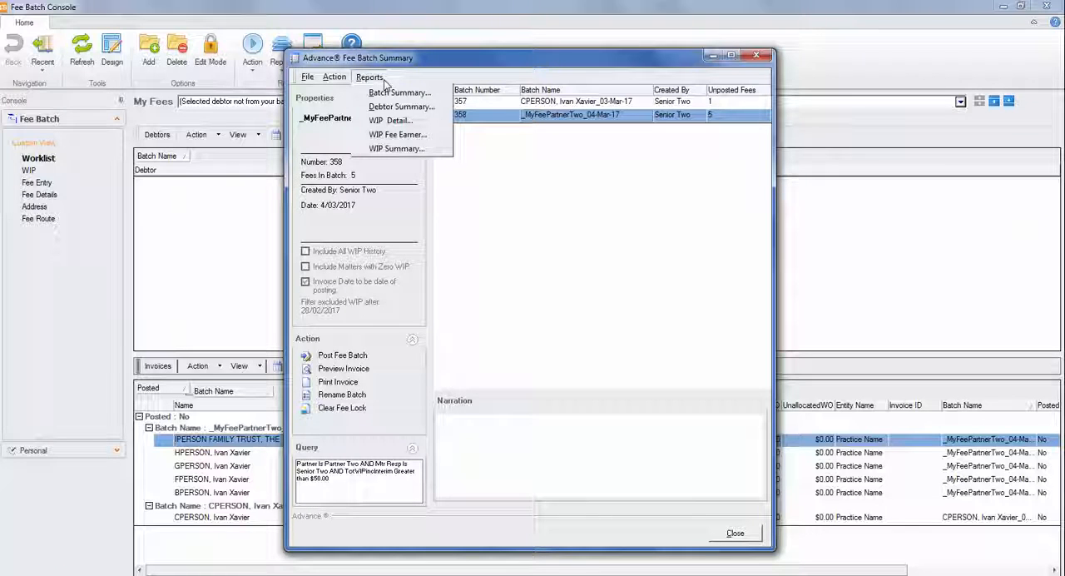
click(416, 80)
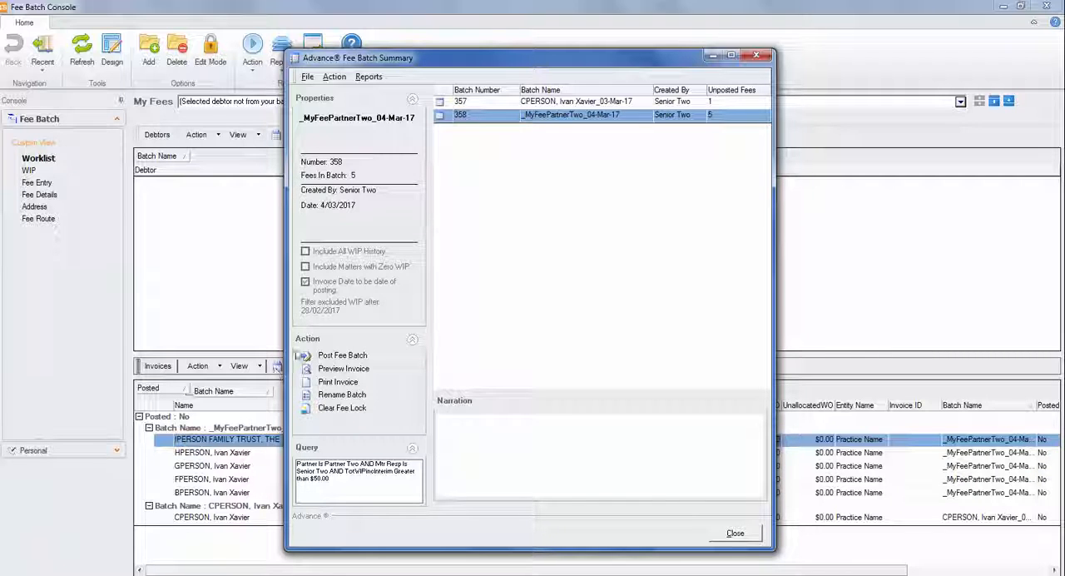
Check the actions available for the _MyFeePartnerTwo_04-Mar-17 batch and look at its Batch Rename dialog, cancelling it.
click(412, 343)
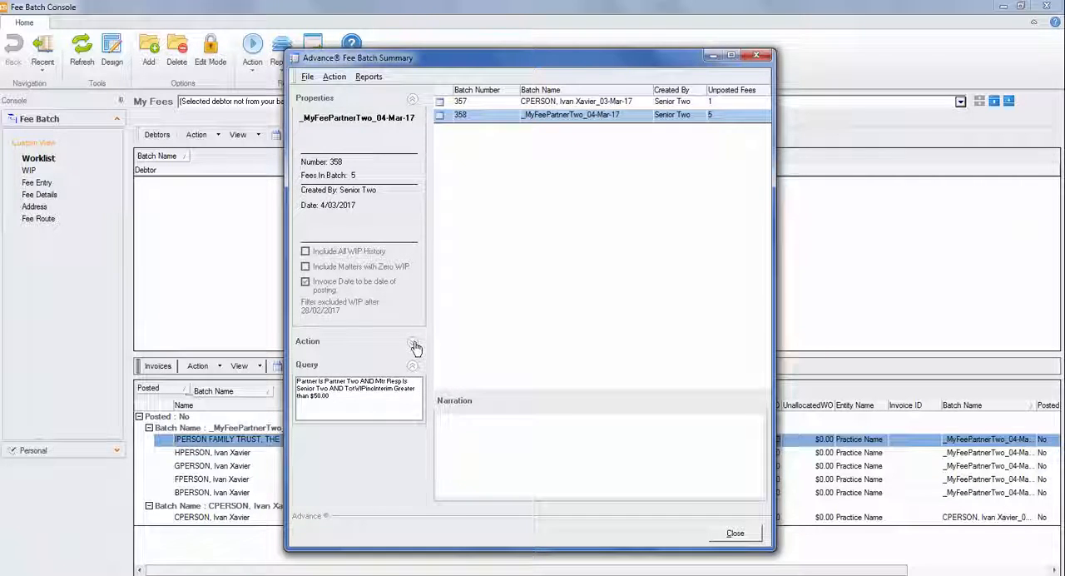
click(414, 345)
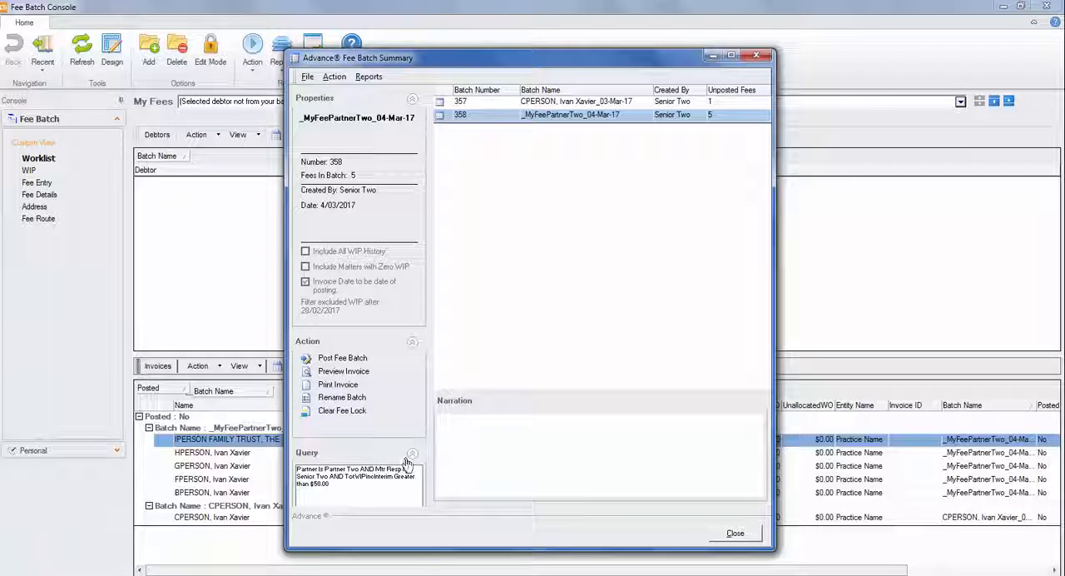
click(341, 77)
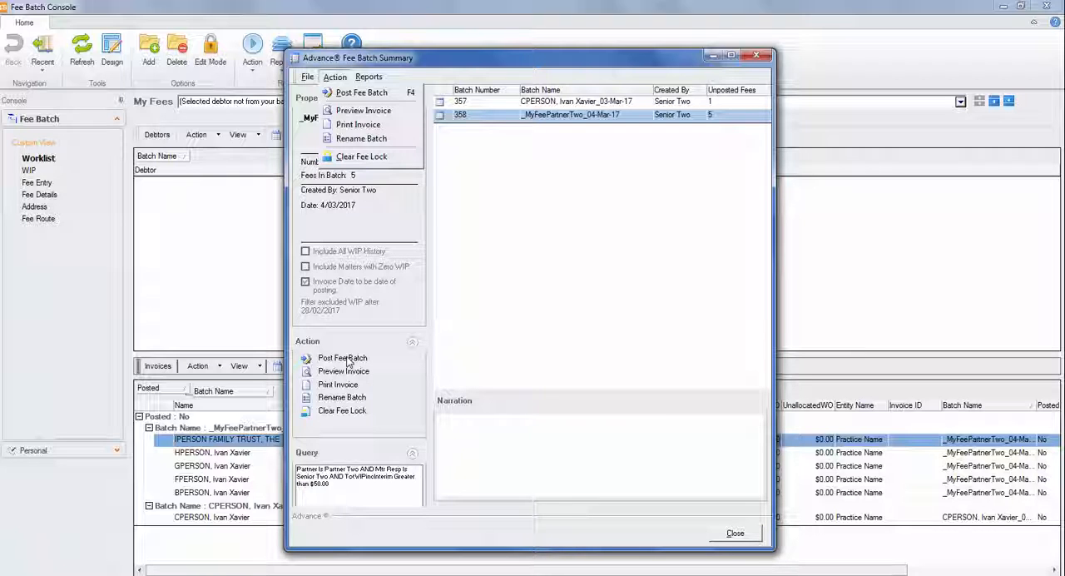
click(343, 402)
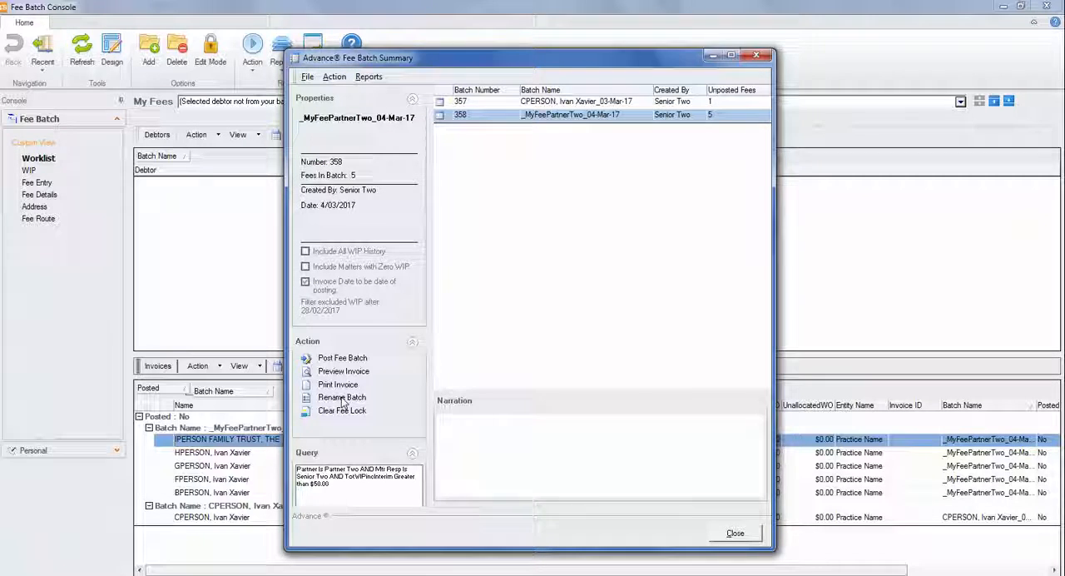
click(342, 399)
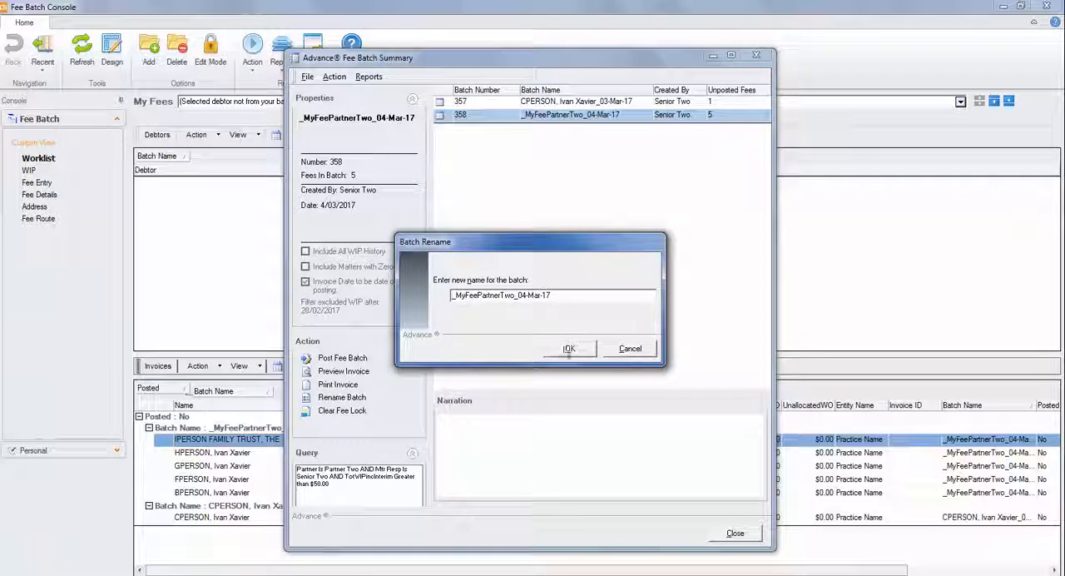
click(630, 349)
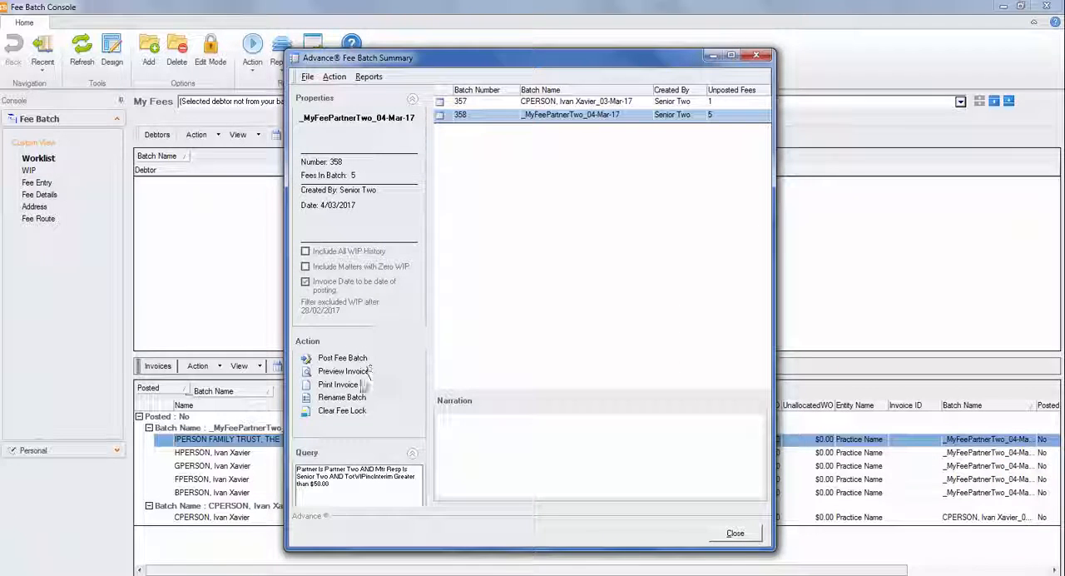
Post the _MyFeePartnerTwo_04-Mar-17 fee batch and confirm the posting.
click(342, 361)
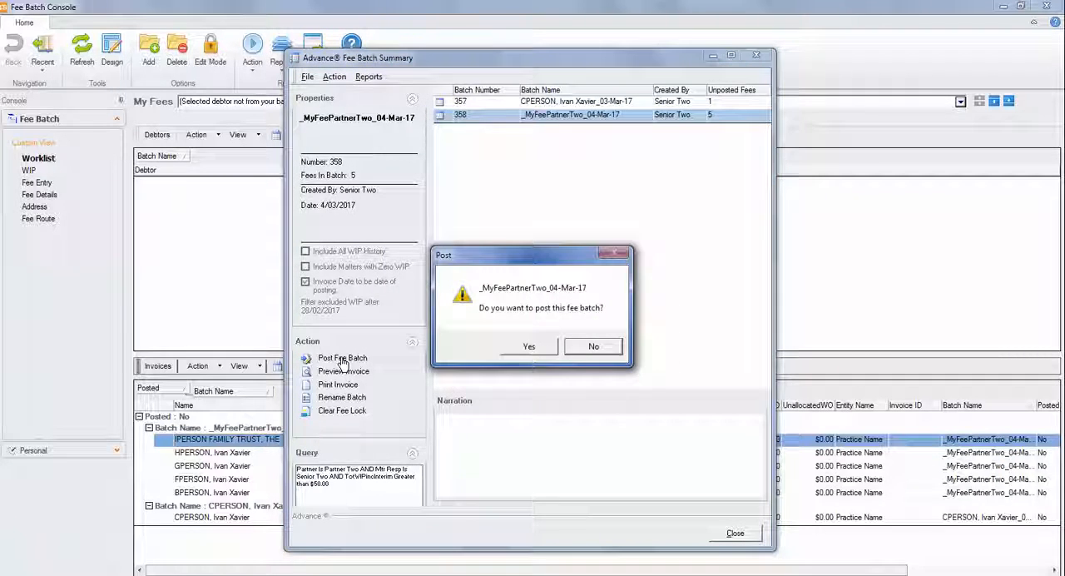
click(550, 349)
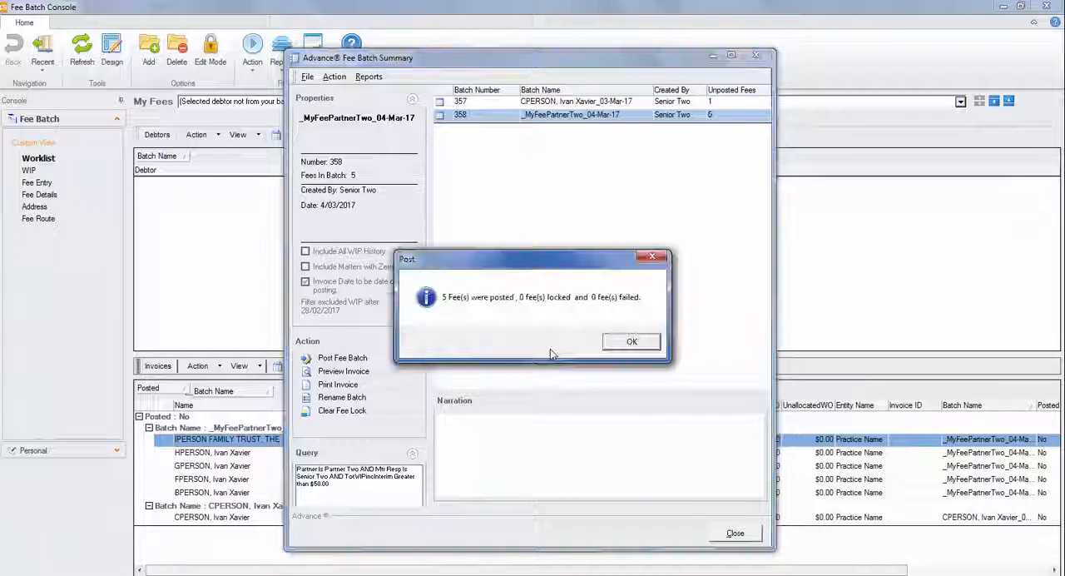
click(632, 342)
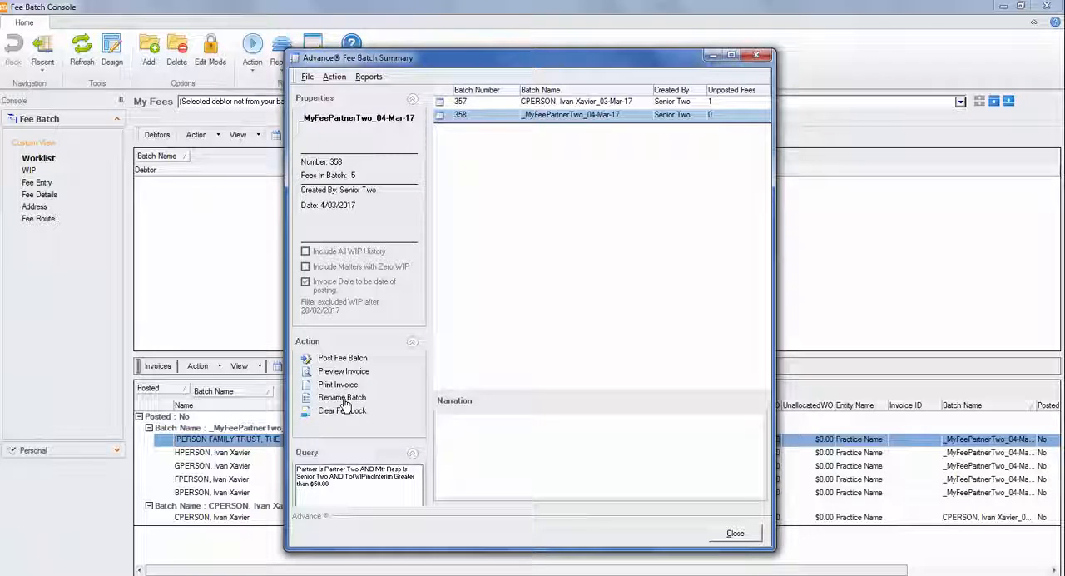
Preview the posted batch's tax invoices, paging as far as the third invoice, and close the preview.
click(337, 373)
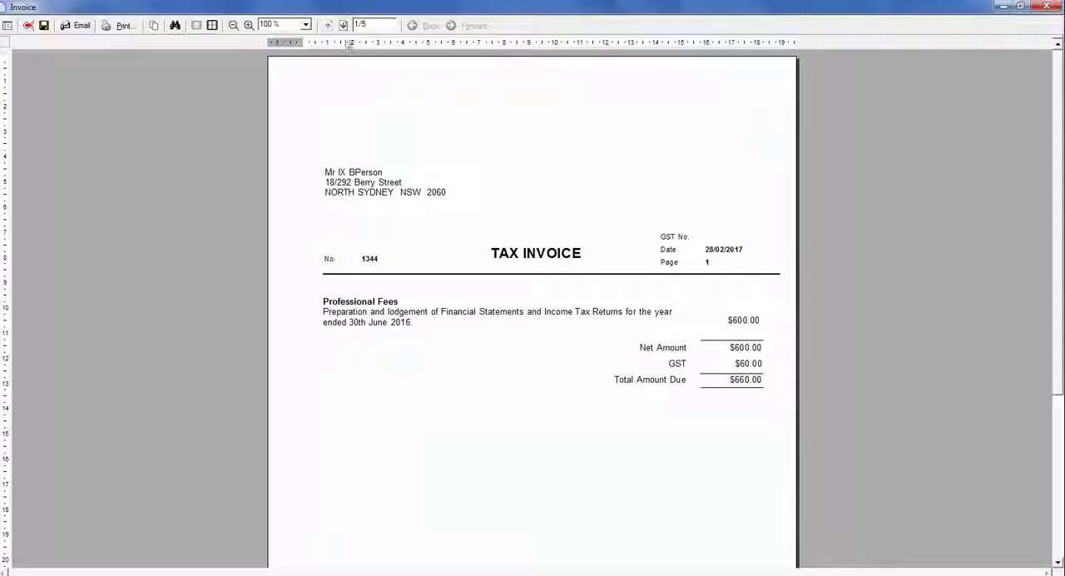
click(343, 25)
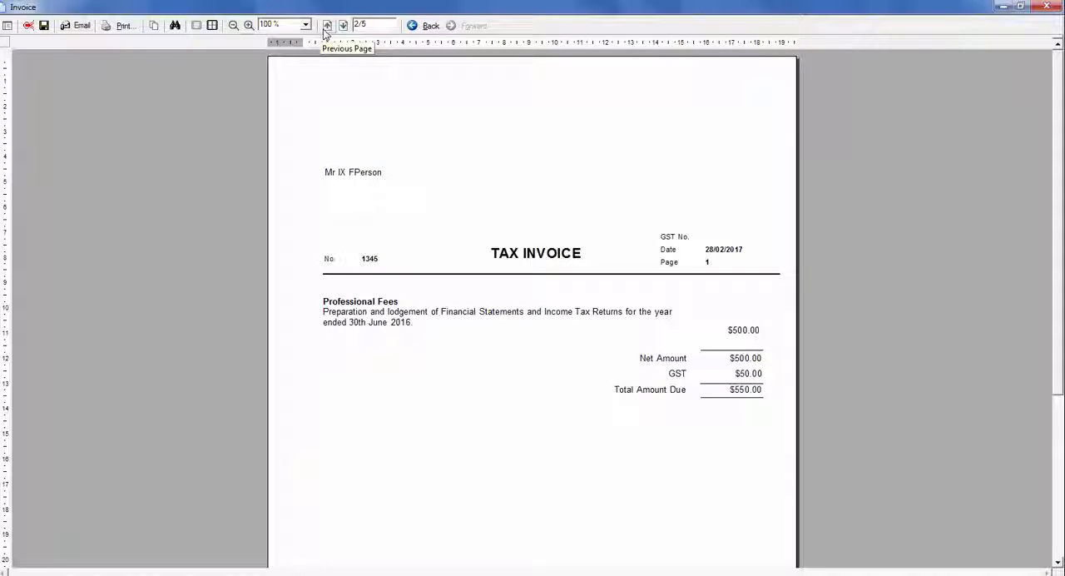
click(326, 26)
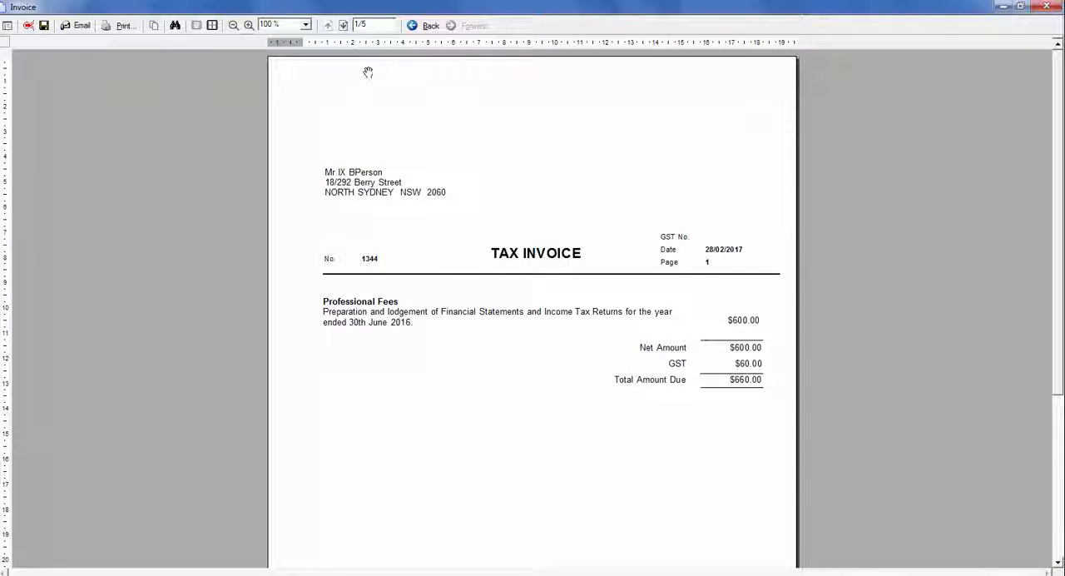
click(343, 25)
click(343, 25)
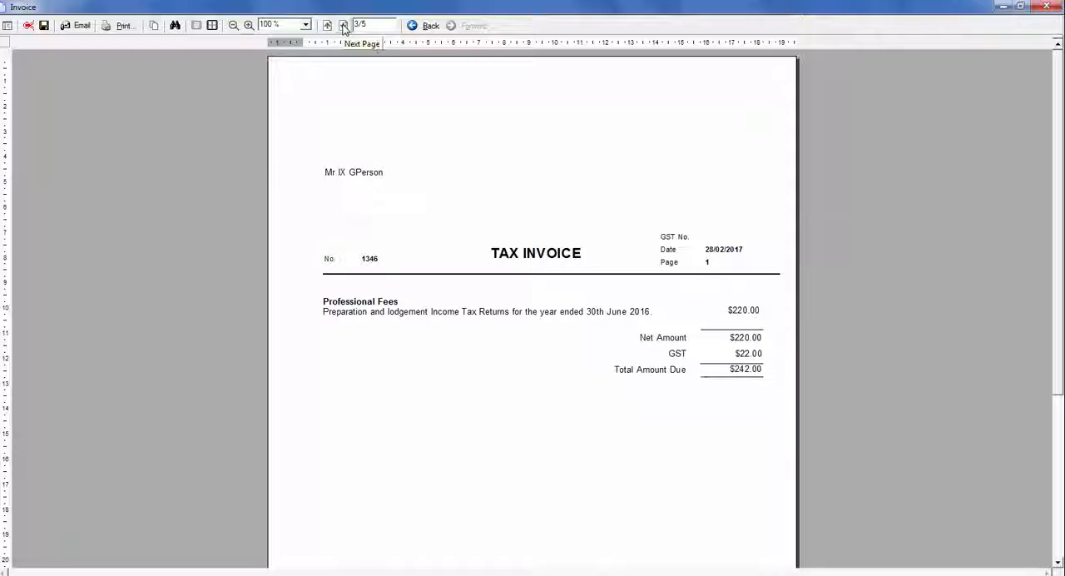
click(1048, 6)
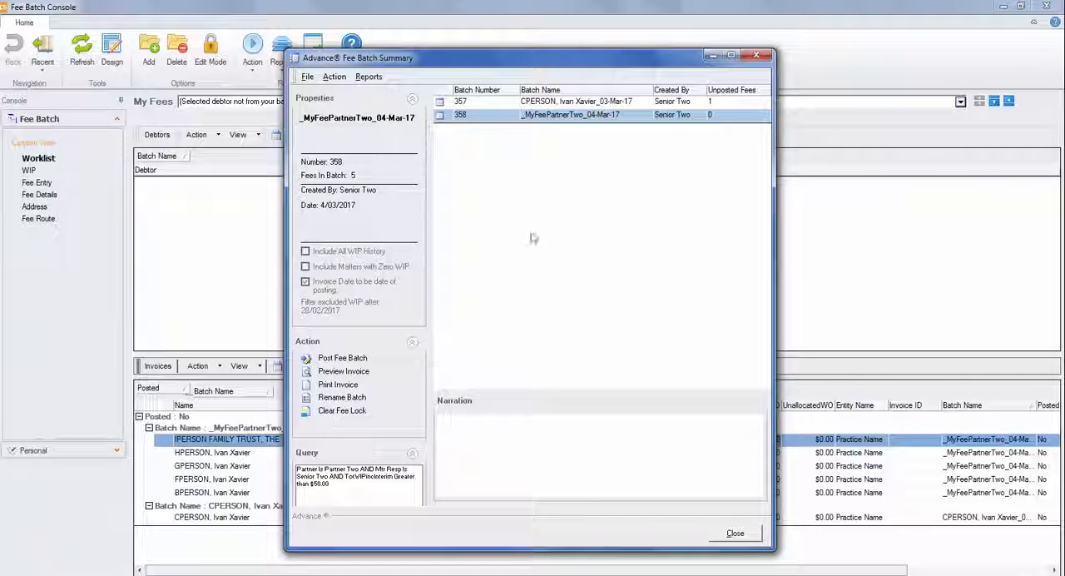
Clear the fee lock on the _MyFeePartnerTwo_04-Mar-17 batch and close the Fee Batch Summary.
click(495, 117)
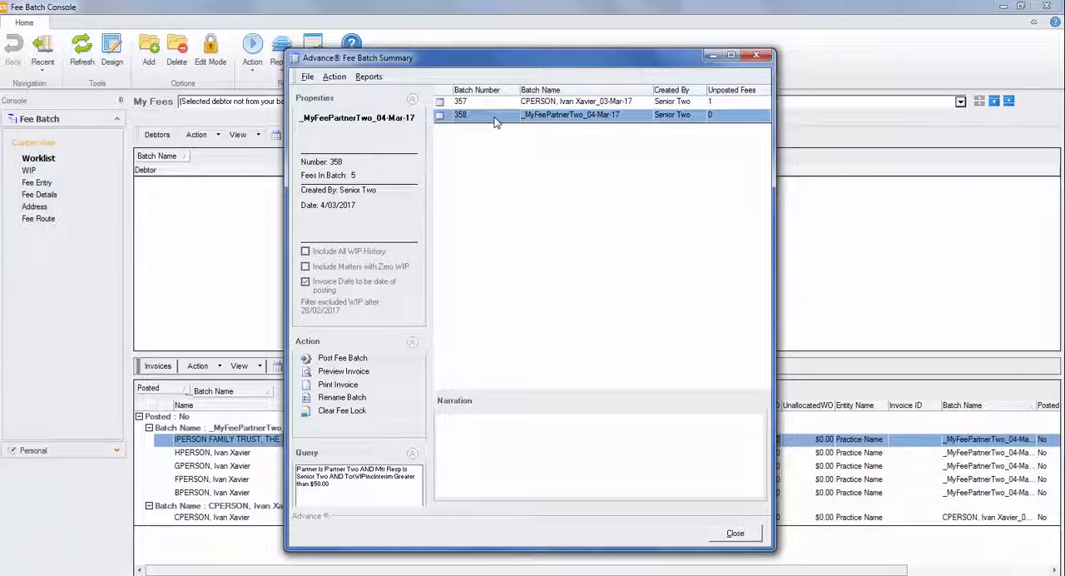
click(332, 410)
click(563, 362)
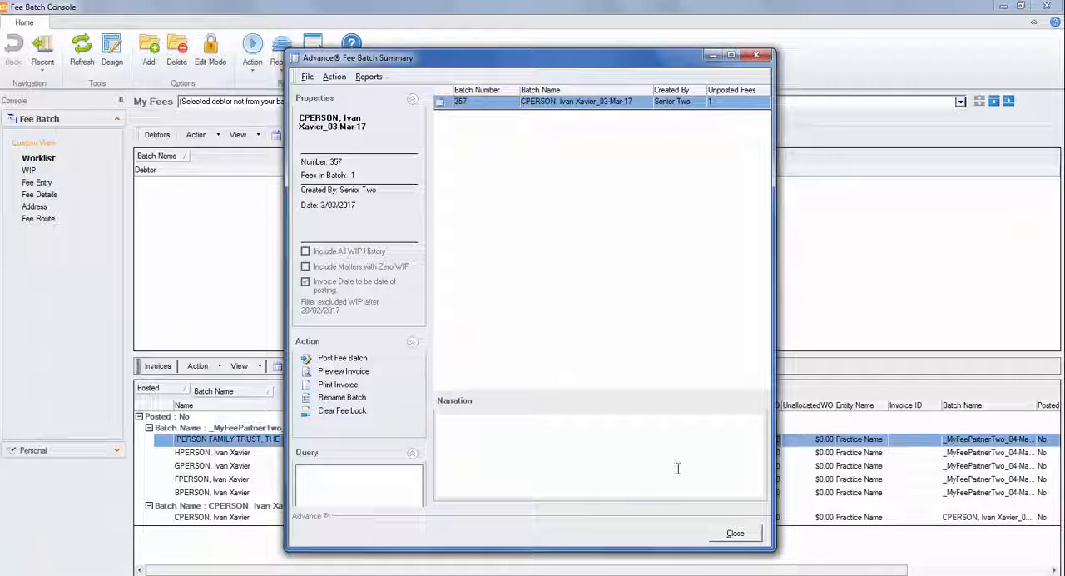
click(736, 533)
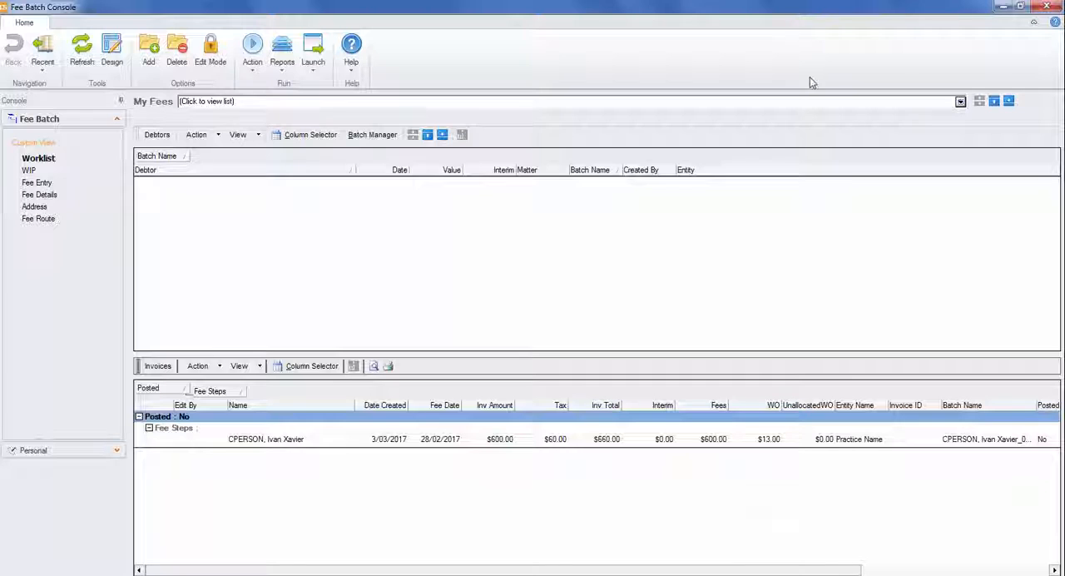
Close the Fee Batch Summary and the Fee Batch Console, and launch the console from the desktop.
click(1053, 4)
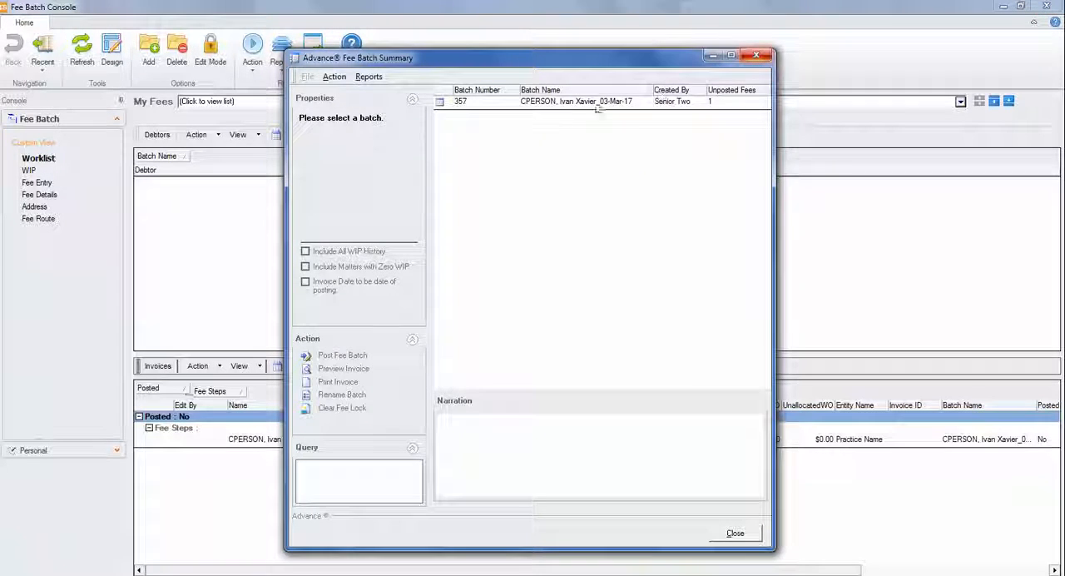
click(760, 60)
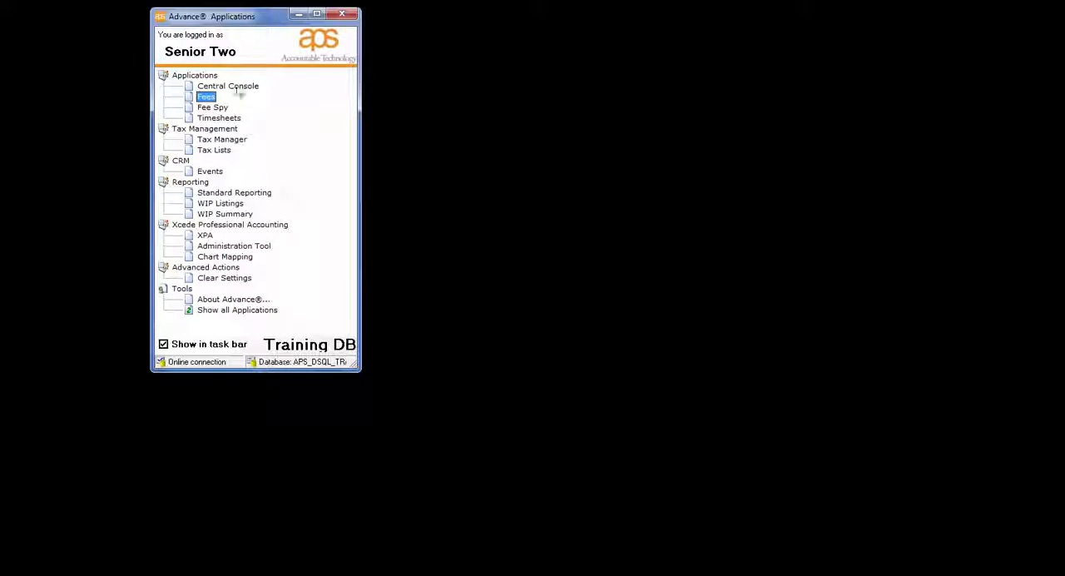
click(230, 87)
double_click(230, 88)
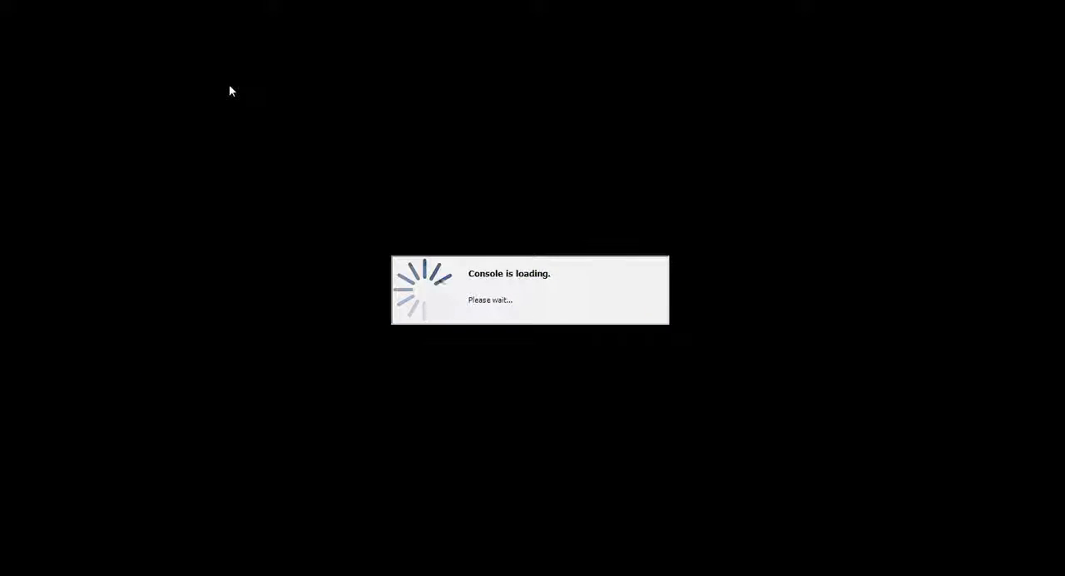